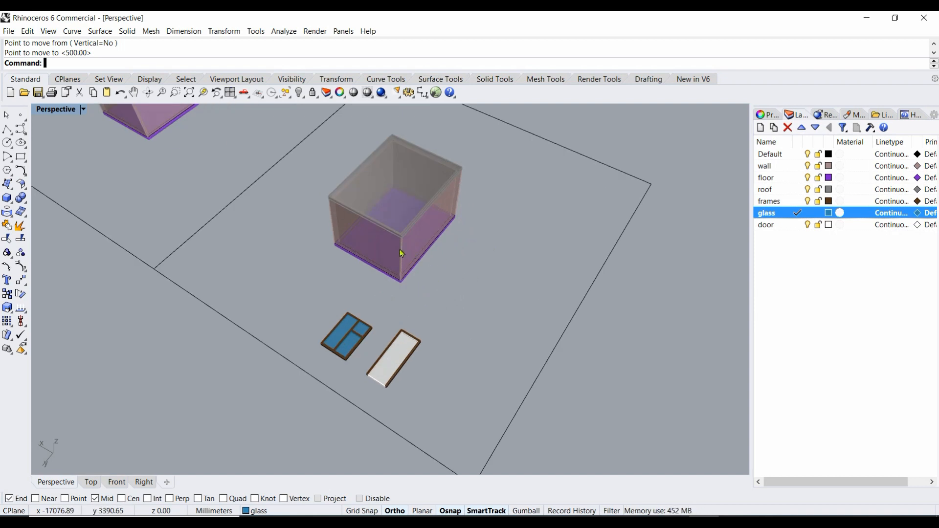
# Step: Add a new layer named HELP
pyautogui.scroll(3, 400, 247)
pyautogui.scroll(-1, 402, 244)
pyautogui.moveTo(397, 286); pyautogui.dragTo(462, 277, button='right')
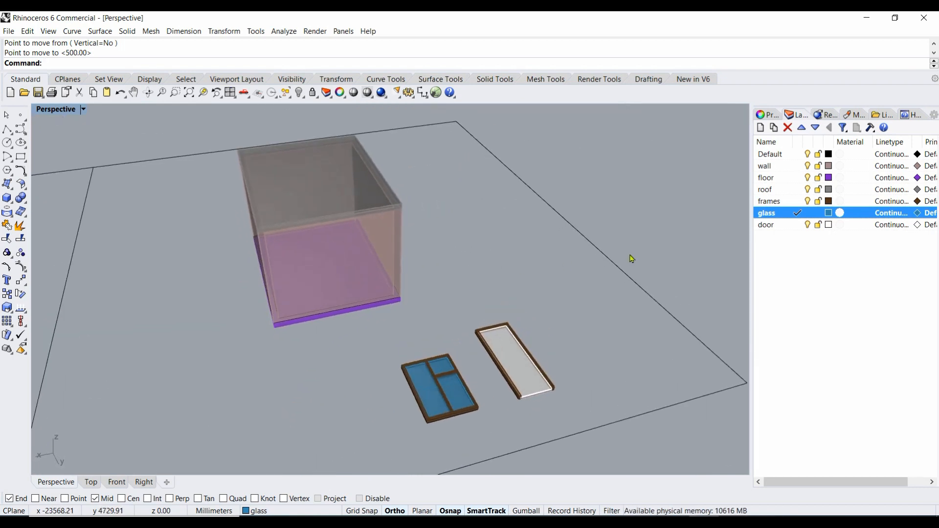
pyautogui.click(761, 128)
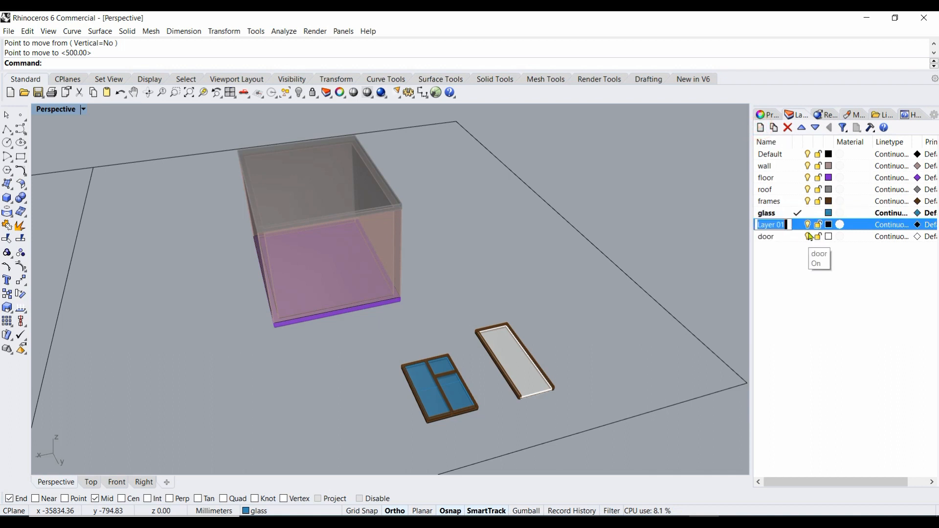
pyautogui.write('HU')
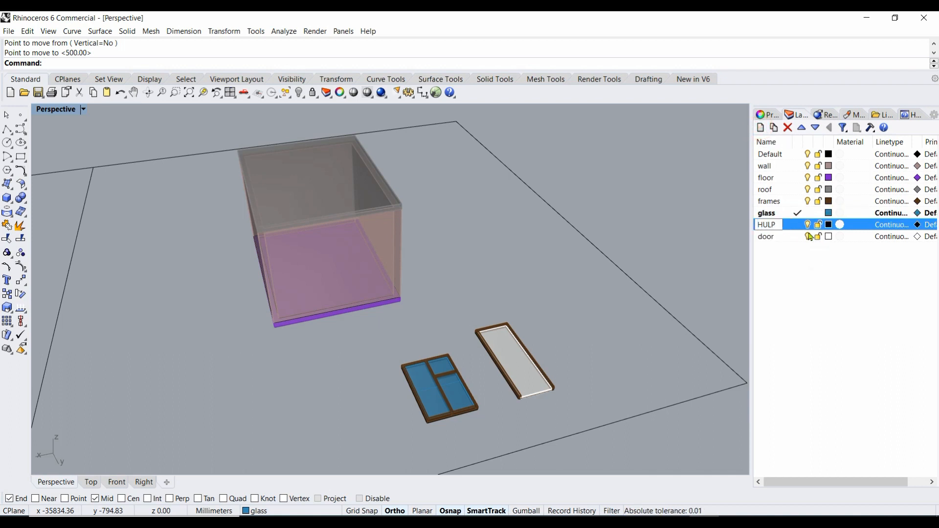
pyautogui.press('BackSpace')
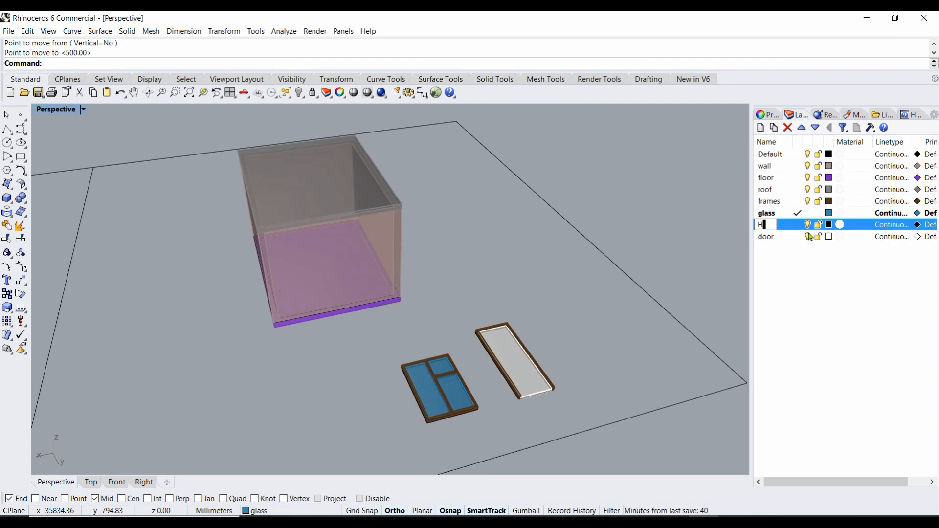
pyautogui.press('Return')
# Step: Set the HELP layer's color to a muted dark red with RGB 136, 64, 64
pyautogui.click(828, 225)
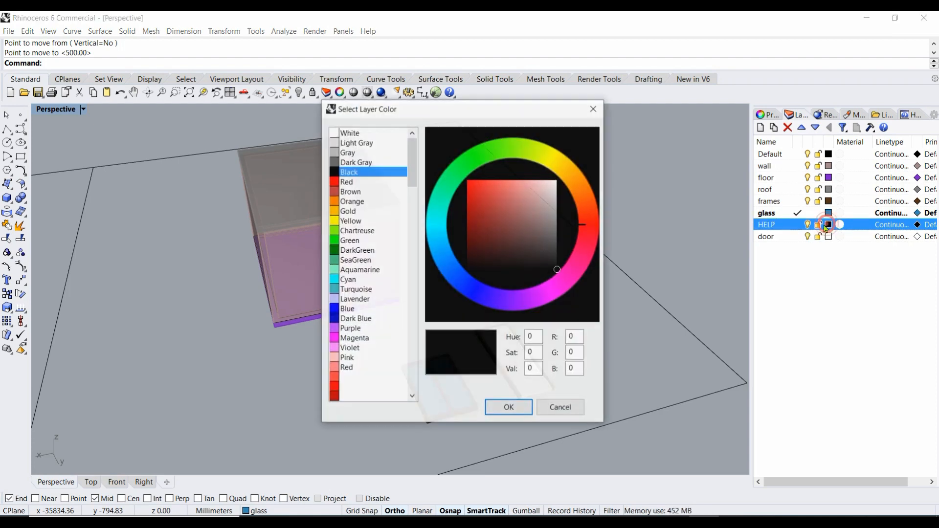
pyautogui.click(496, 211)
pyautogui.click(510, 222)
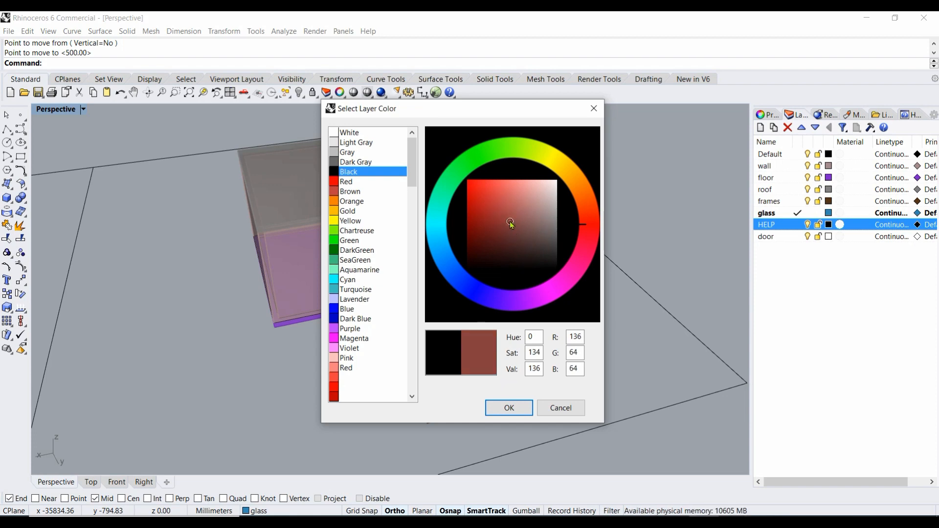
pyautogui.click(509, 408)
# Step: Check the lower edges of the window frame and the door frame for usable outline curves
pyautogui.moveTo(550, 297); pyautogui.dragTo(553, 255, button='right')
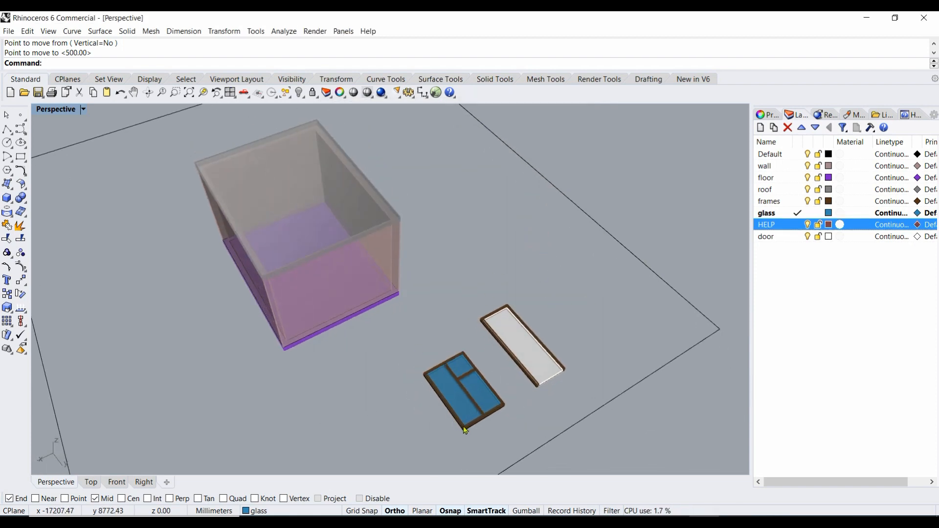
pyautogui.scroll(5, 465, 430)
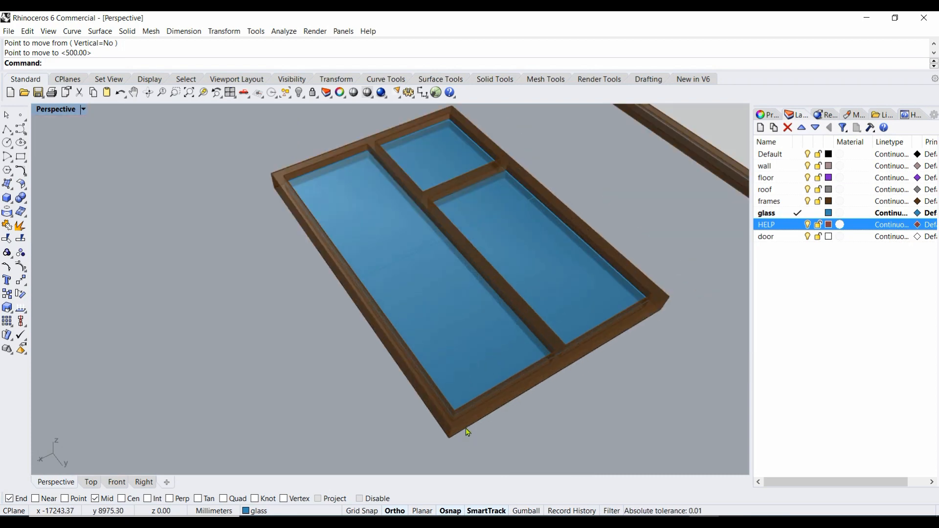
pyautogui.click(466, 428)
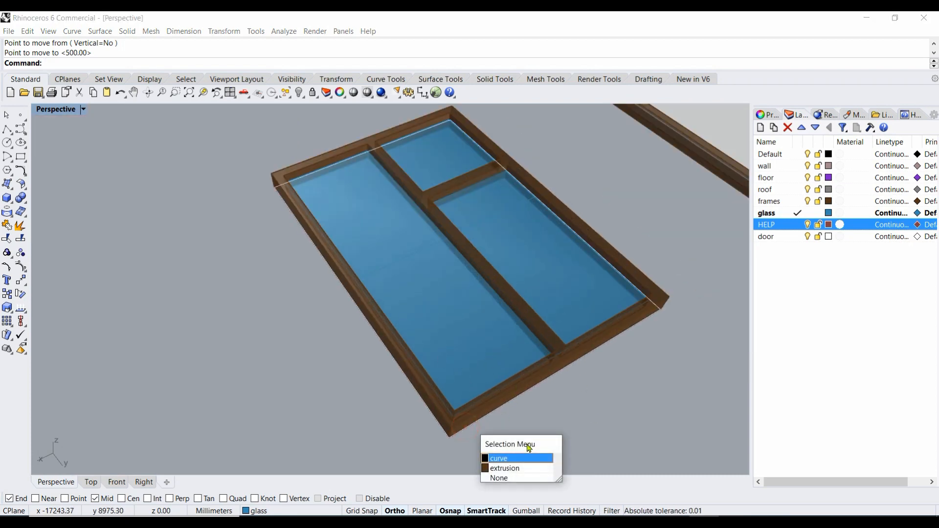
pyautogui.scroll(-5, 472, 379)
pyautogui.scroll(6, 363, 328)
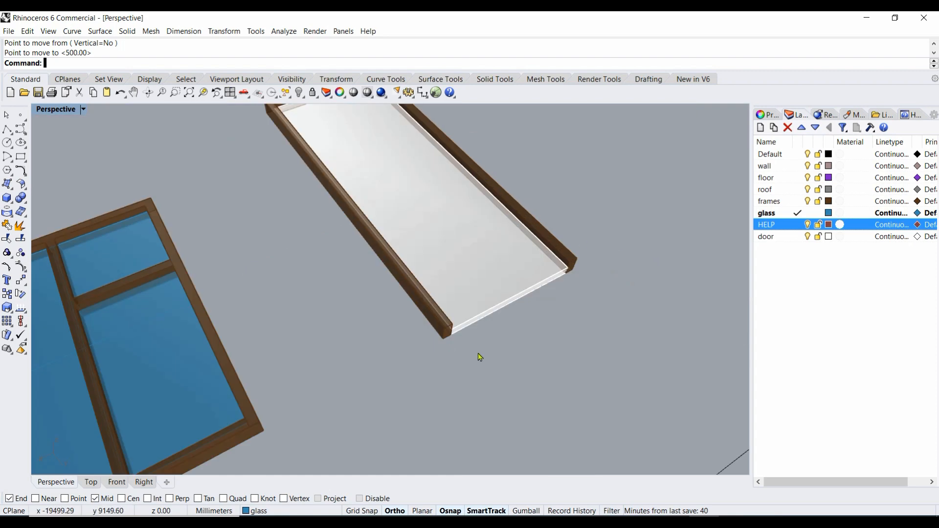
pyautogui.scroll(5, 469, 352)
pyautogui.click(442, 330)
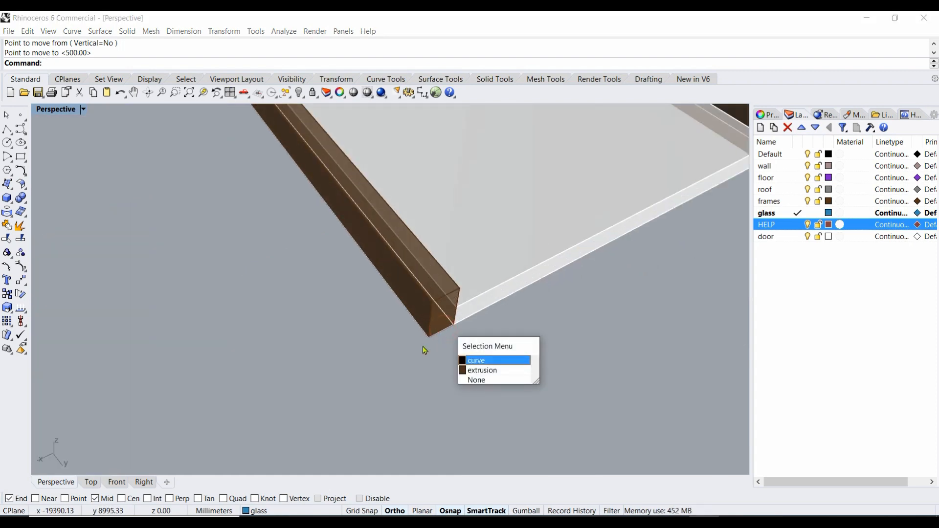
pyautogui.scroll(-3, 466, 377)
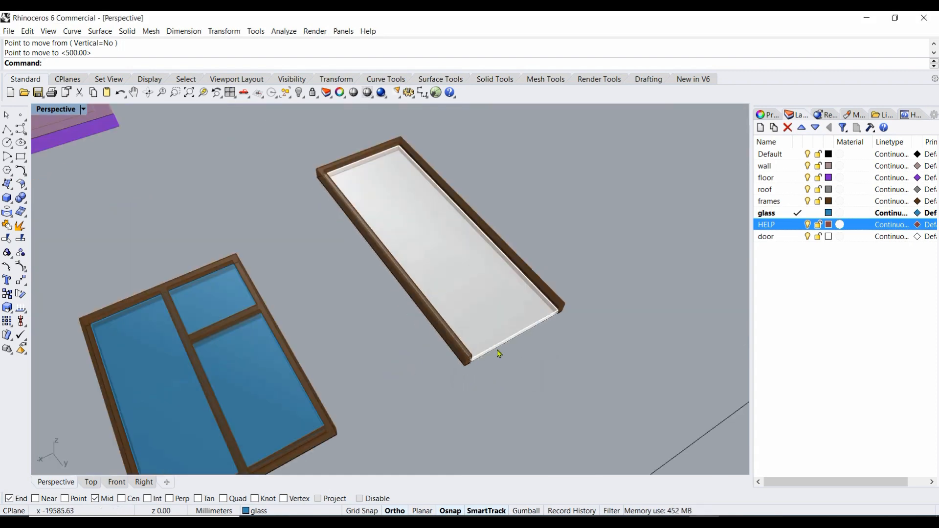
# Step: Make HELP the current layer and draw a rectangle between opposite outer bottom corners of the door frame
pyautogui.click(21, 157)
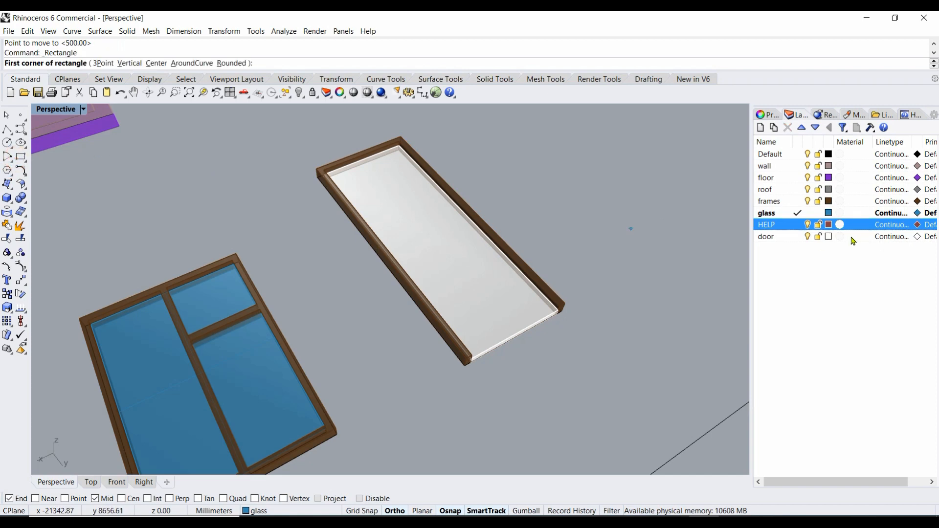
pyautogui.click(797, 226)
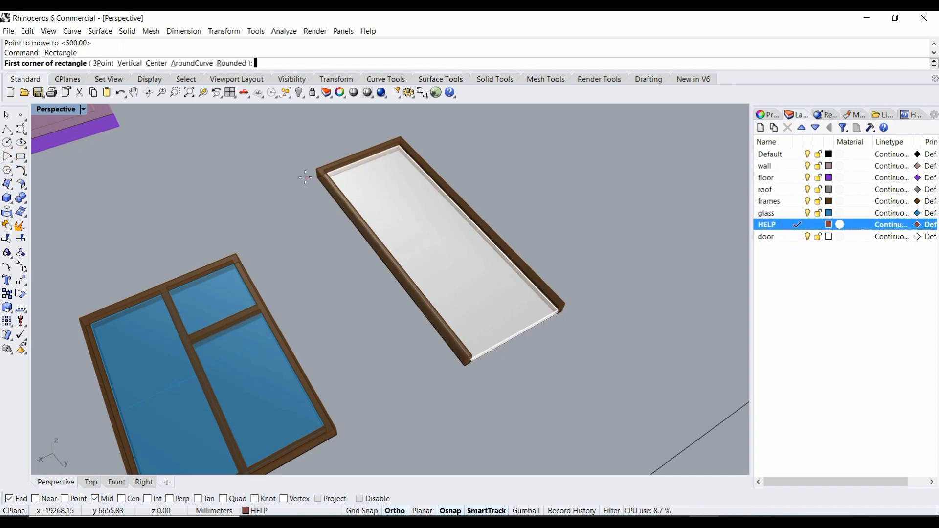
pyautogui.scroll(3, 305, 177)
pyautogui.click(333, 177)
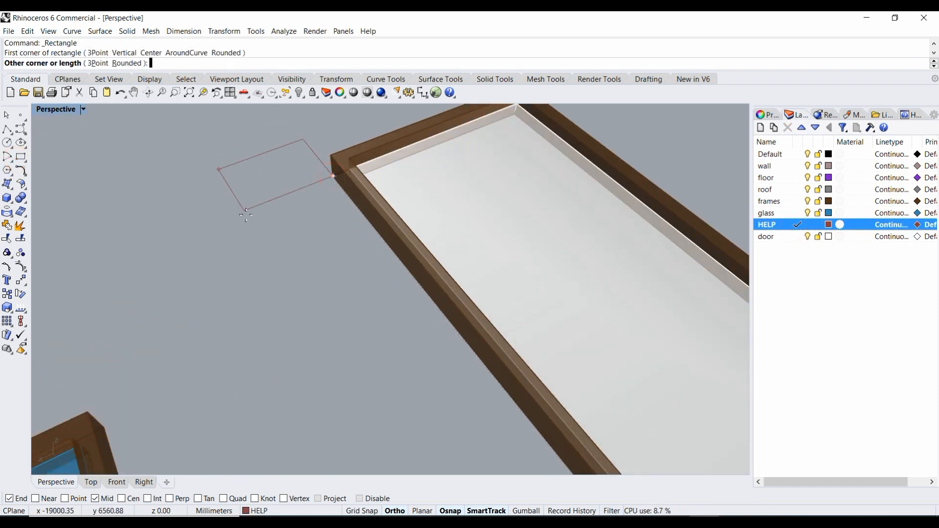
pyautogui.scroll(-3, 212, 192)
pyautogui.scroll(5, 510, 342)
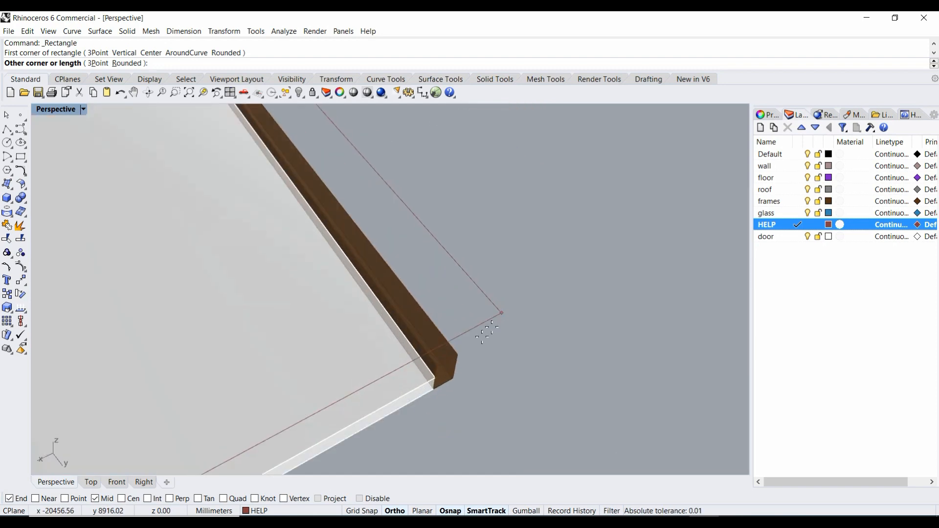
pyautogui.click(454, 378)
pyautogui.scroll(-5, 585, 280)
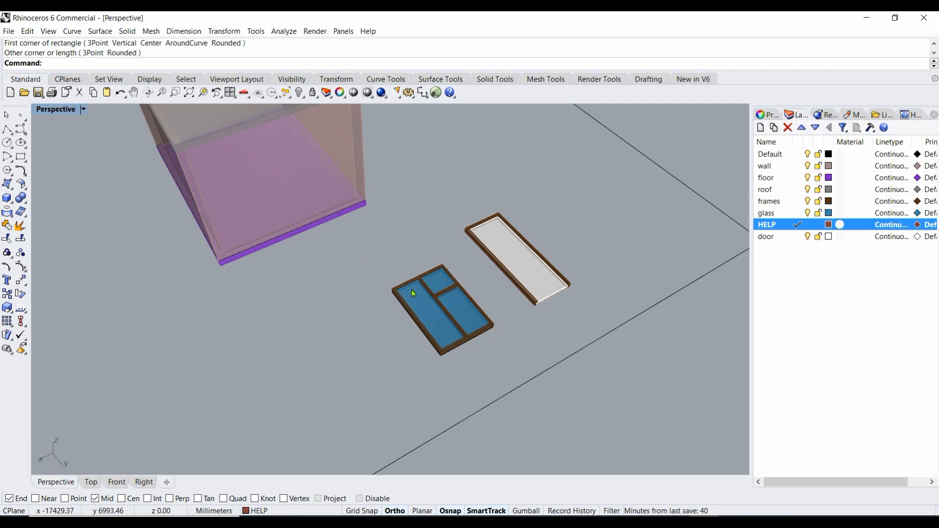
# Step: Extrude the window frame's outer outline curve and the door's HELP rectangle upward together as open surfaces with Solid=No
pyautogui.scroll(2, 471, 364)
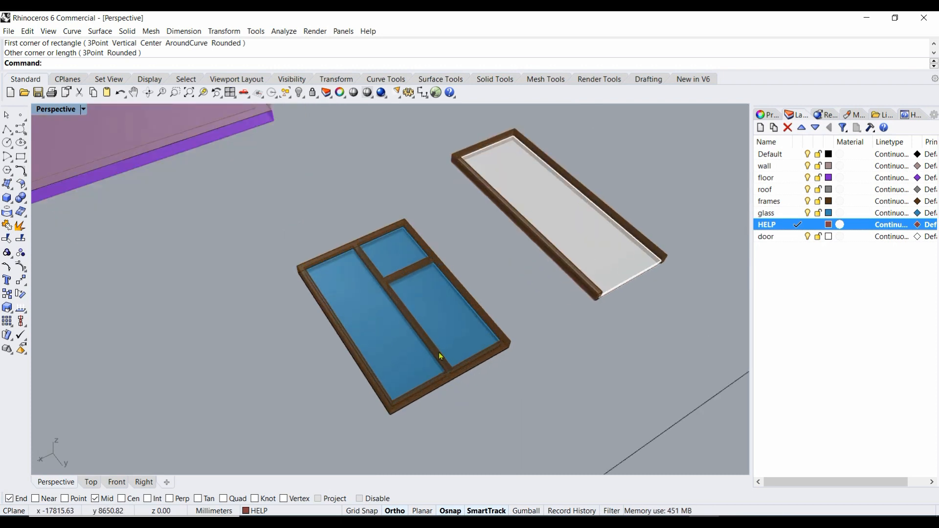
pyautogui.scroll(-2, 434, 390)
pyautogui.scroll(6, 417, 404)
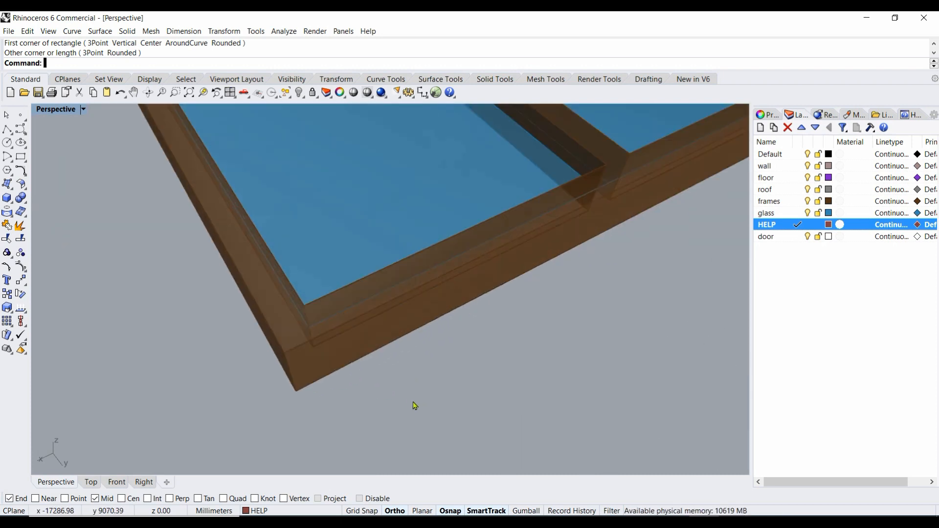
pyautogui.click(352, 361)
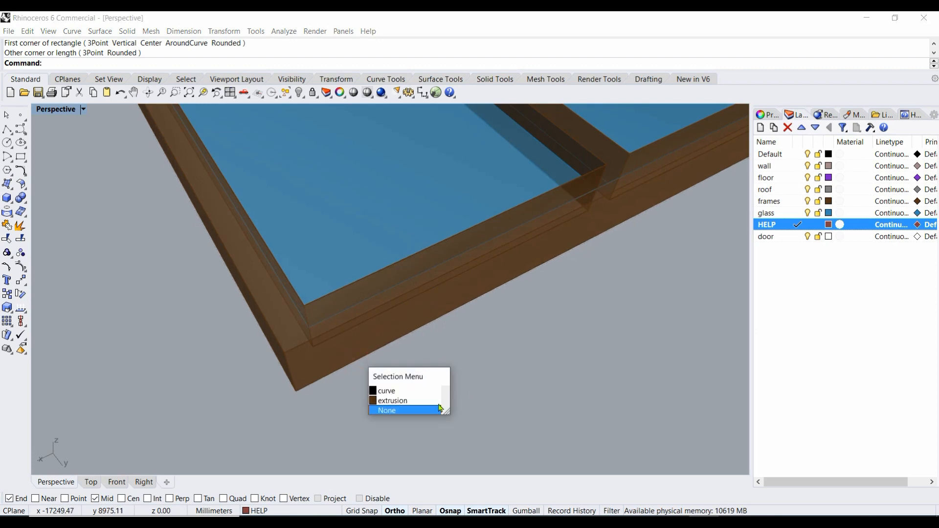
pyautogui.click(386, 391)
pyautogui.scroll(-5, 248, 392)
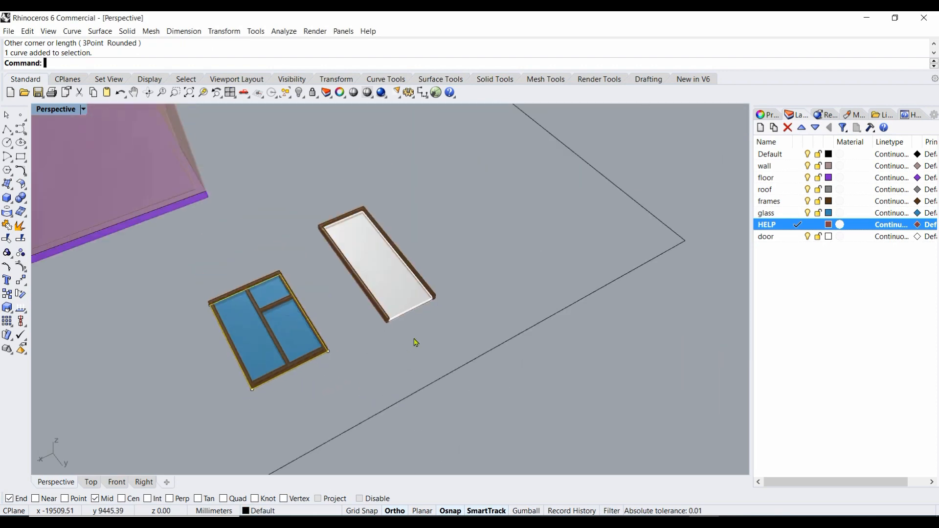
pyautogui.scroll(8, 415, 342)
pyautogui.scroll(-3, 323, 329)
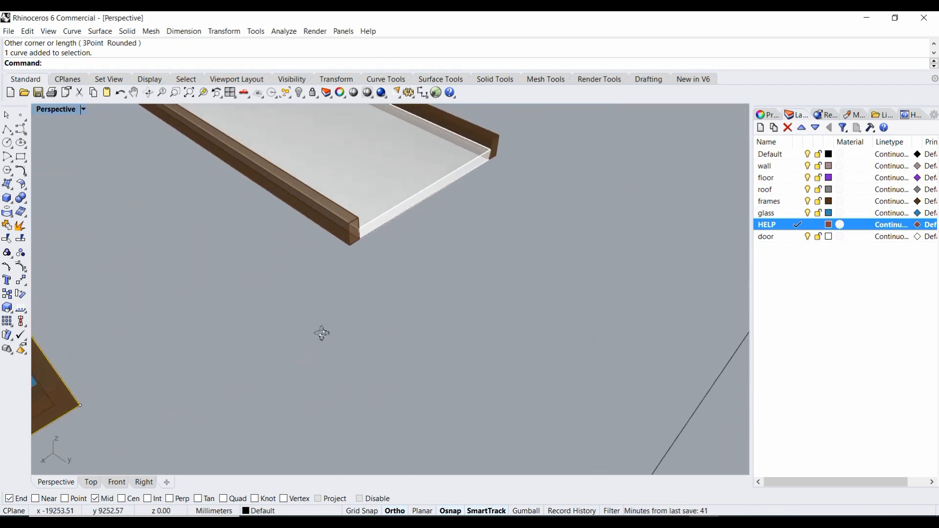
pyautogui.click(338, 257)
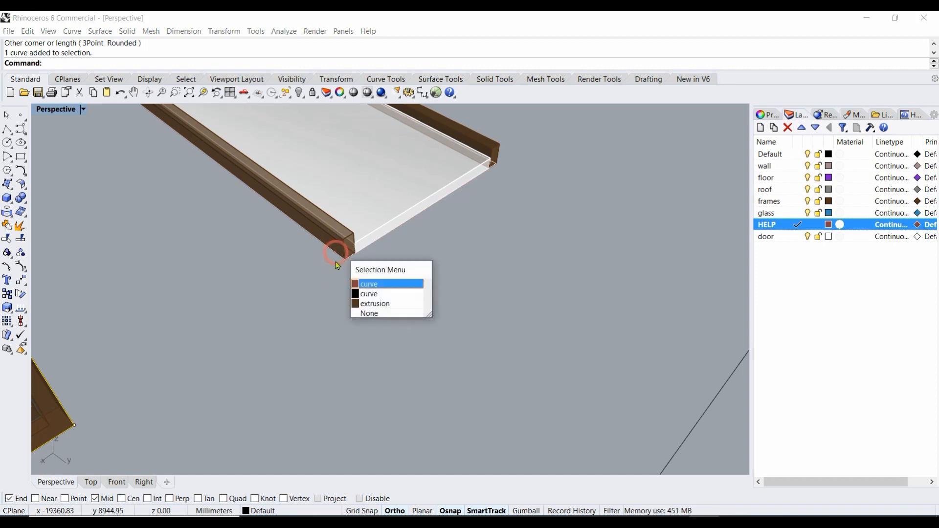
pyautogui.click(370, 288)
pyautogui.scroll(-4, 329, 353)
pyautogui.scroll(3, 329, 354)
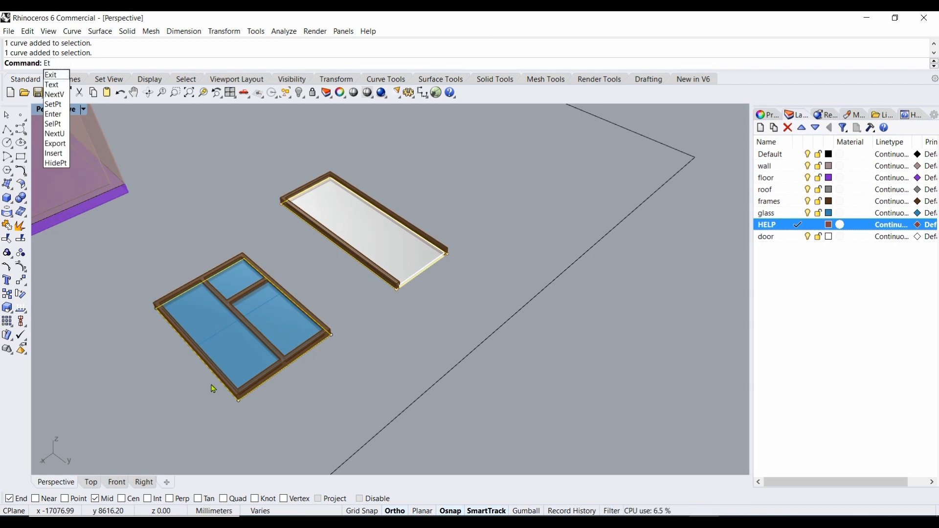
pyautogui.press('BackSpace')
pyautogui.write('xtrudeCrv')
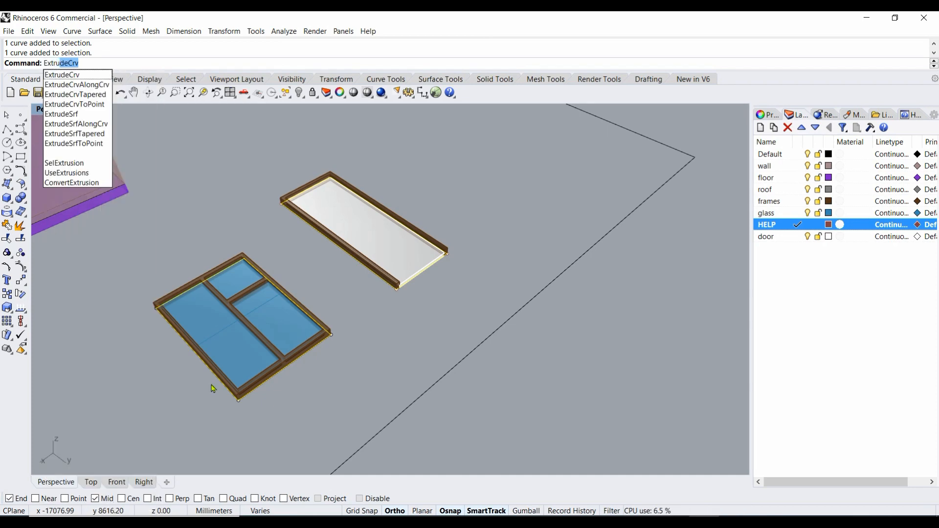
pyautogui.press('Return')
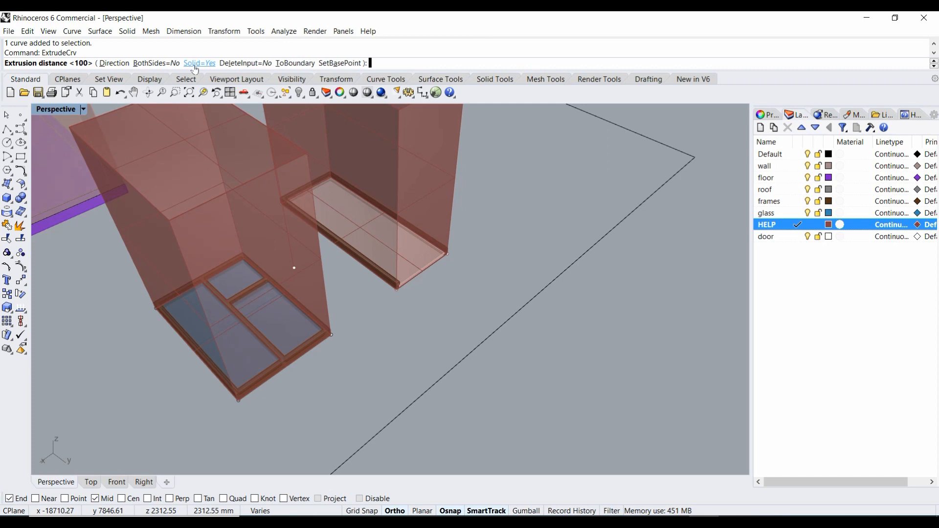
pyautogui.click(195, 66)
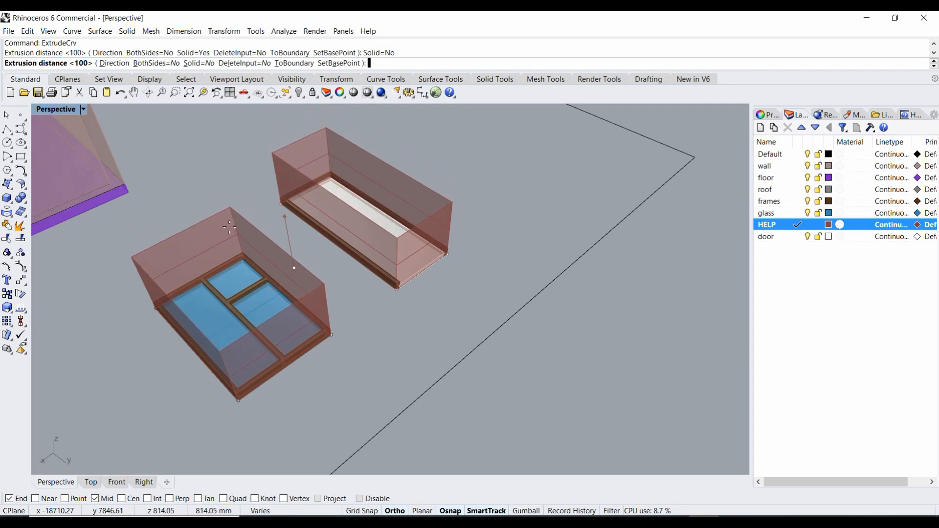
pyautogui.click(347, 291)
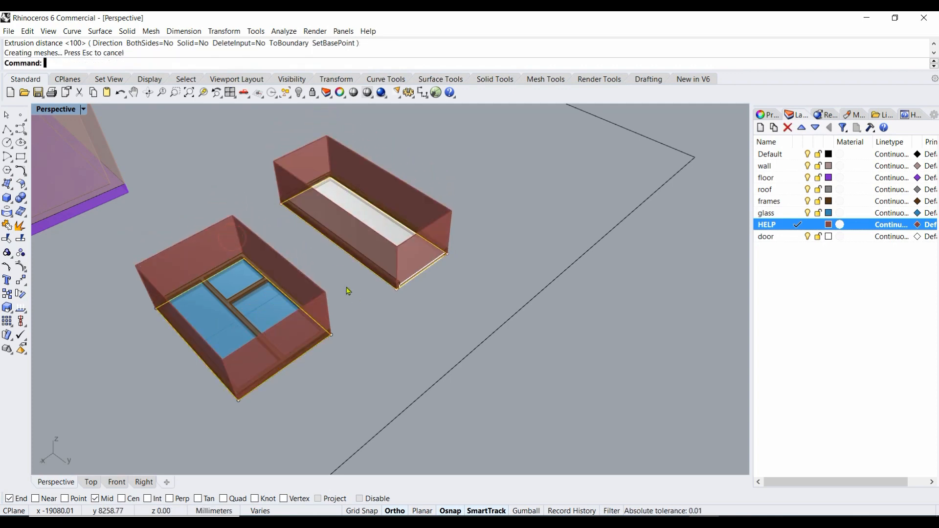
# Step: Rotate the window and door assemblies with their helper extrusions together by -90 degrees around the window frame's outer bottom corner
pyautogui.scroll(-5, 357, 313)
pyautogui.scroll(4, 362, 316)
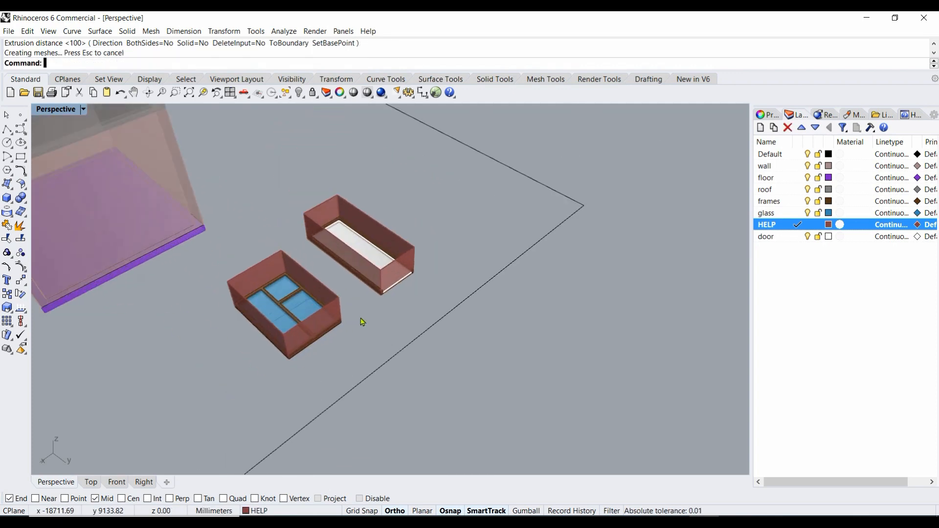
pyautogui.moveTo(383, 313); pyautogui.dragTo(237, 207, button='right')
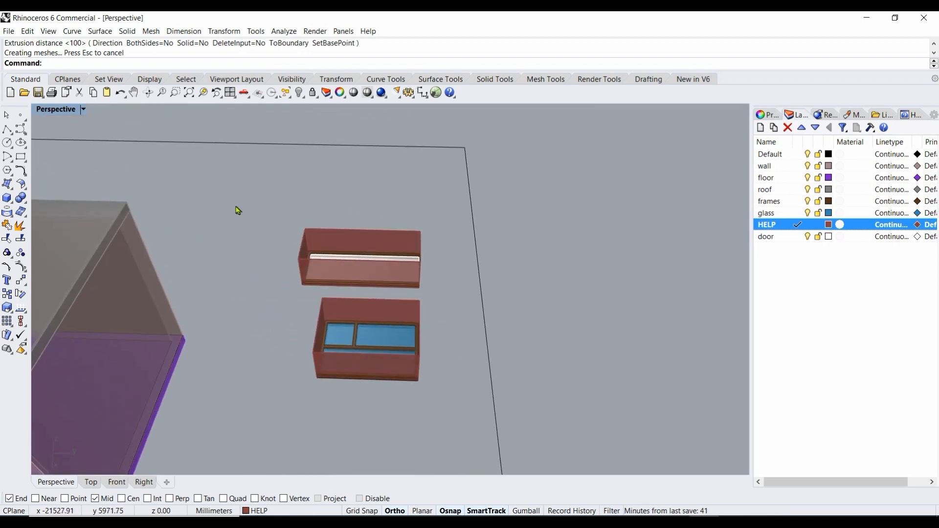
pyautogui.moveTo(332, 257); pyautogui.dragTo(445, 415)
pyautogui.moveTo(467, 367); pyautogui.dragTo(382, 373, button='right')
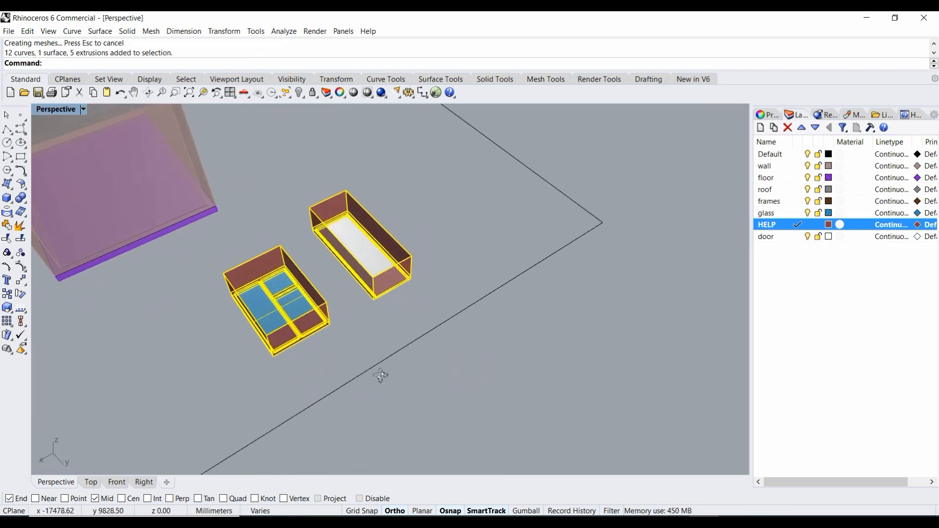
pyautogui.click(21, 294)
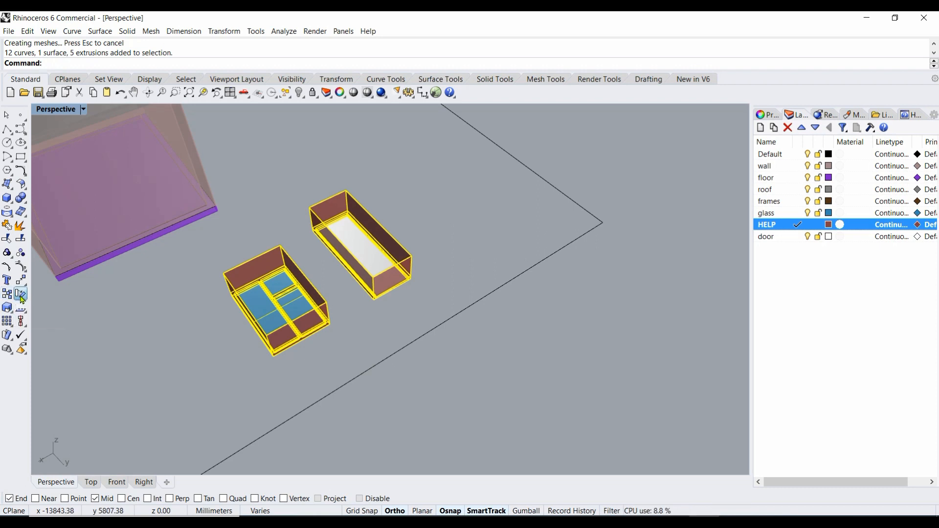
pyautogui.scroll(4, 275, 362)
pyautogui.scroll(3, 275, 362)
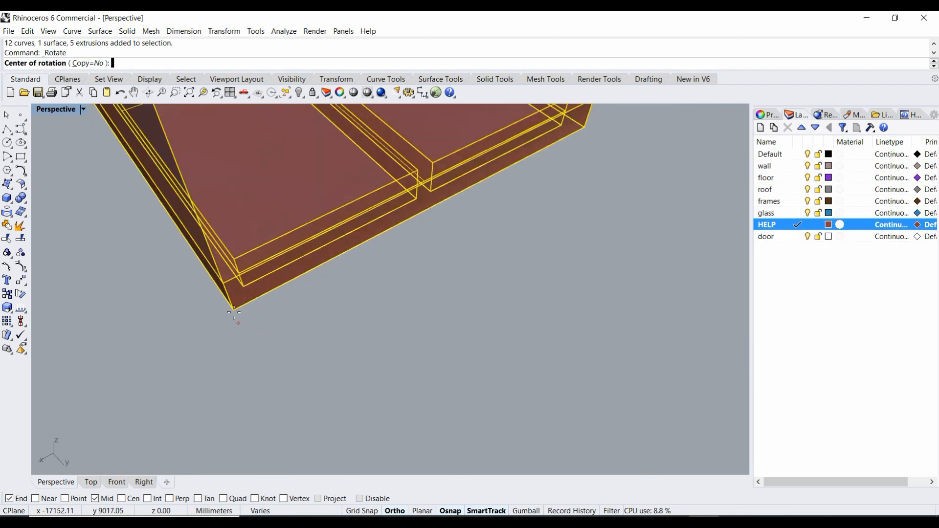
pyautogui.click(234, 309)
pyautogui.click(399, 217)
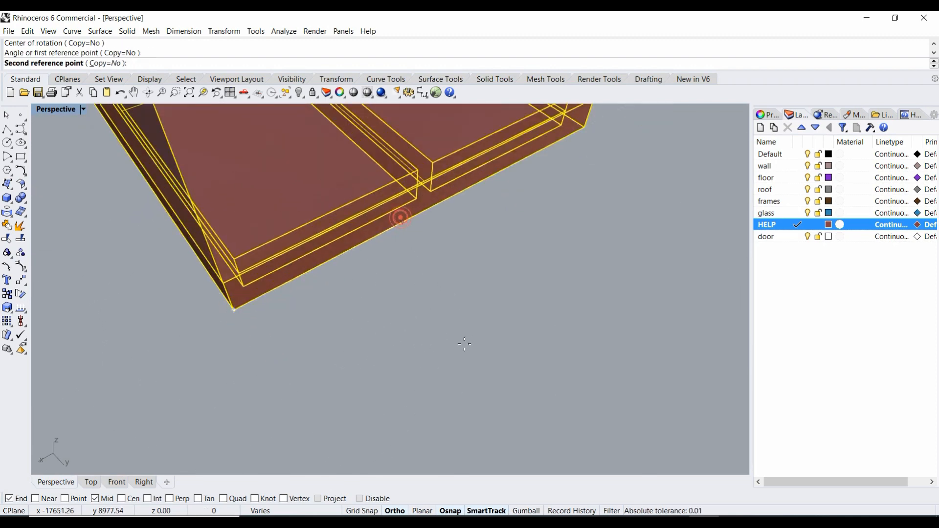
pyautogui.scroll(-6, 440, 328)
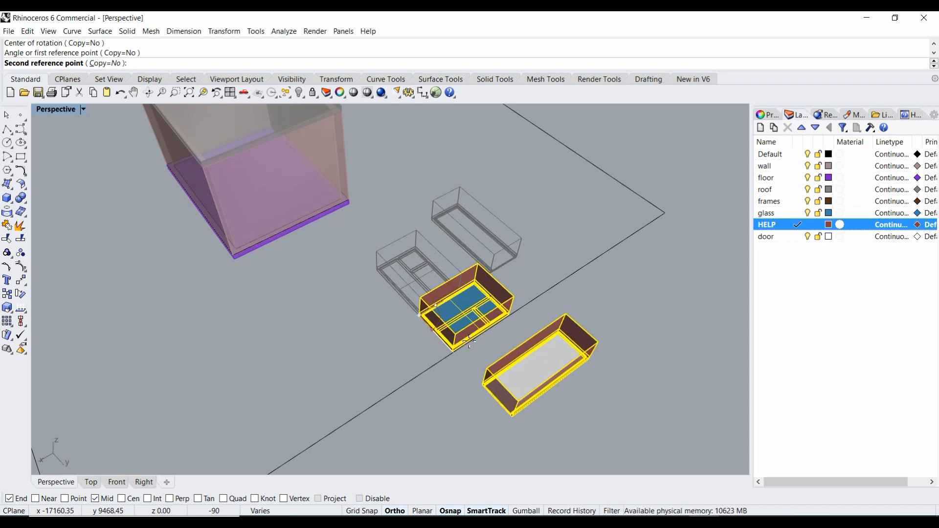
pyautogui.click(472, 348)
# Step: Stand both assemblies upright with a 90-degree 3D rotation around the window frame's short outer bottom edge, and clear the selection
pyautogui.scroll(5, 484, 379)
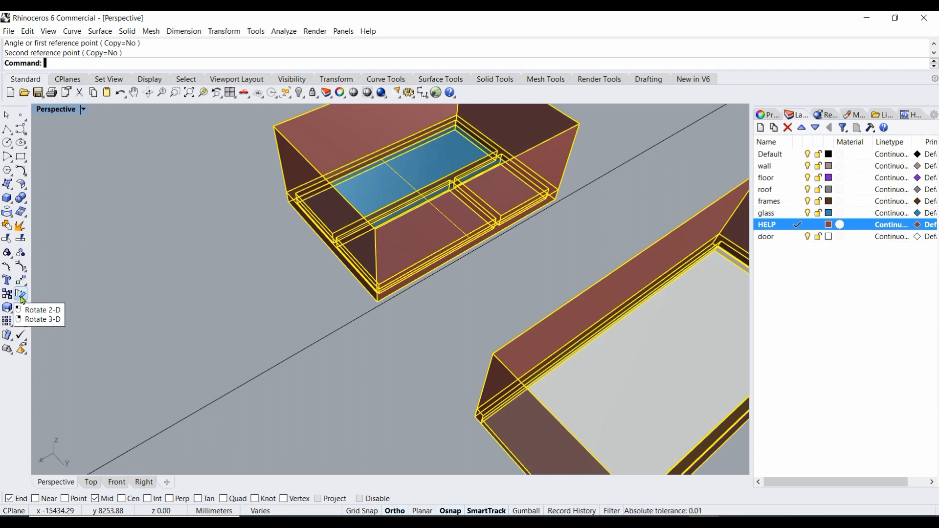
pyautogui.rightClick(21, 295)
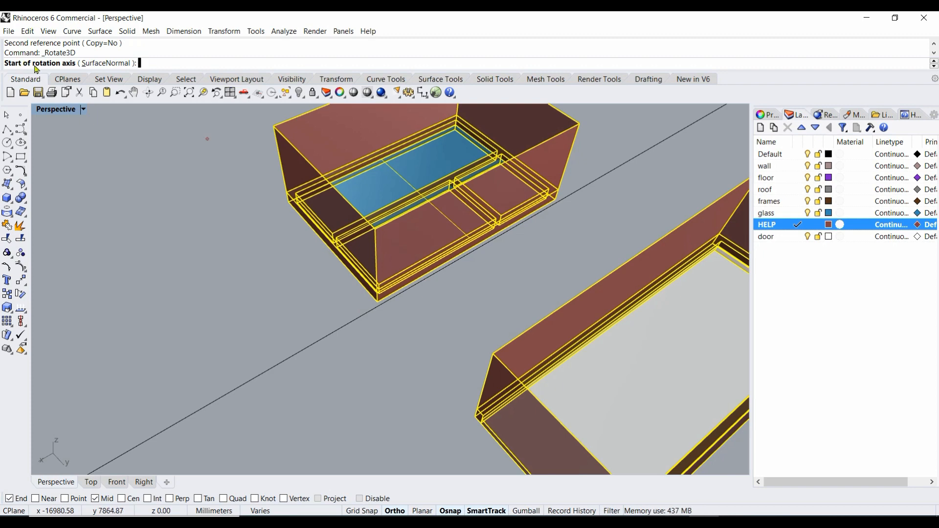
pyautogui.scroll(4, 300, 272)
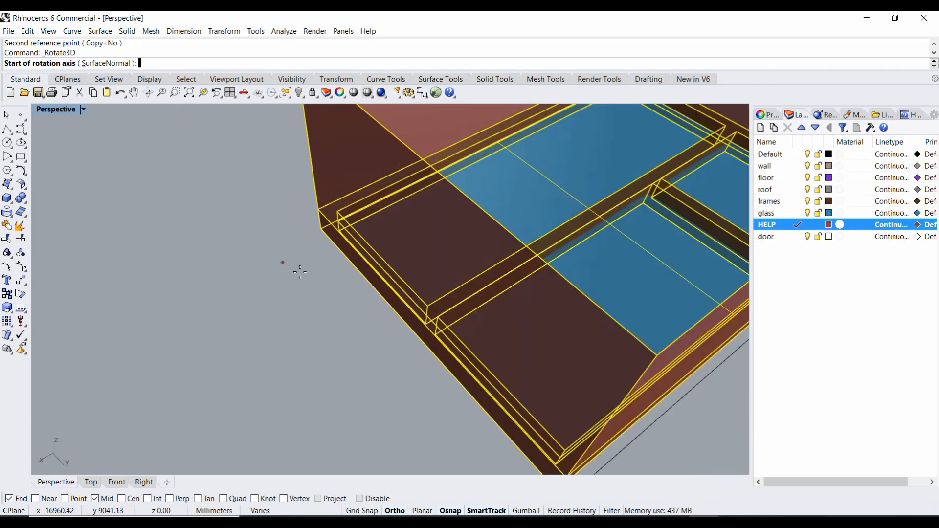
pyautogui.click(318, 236)
pyautogui.scroll(-3, 394, 293)
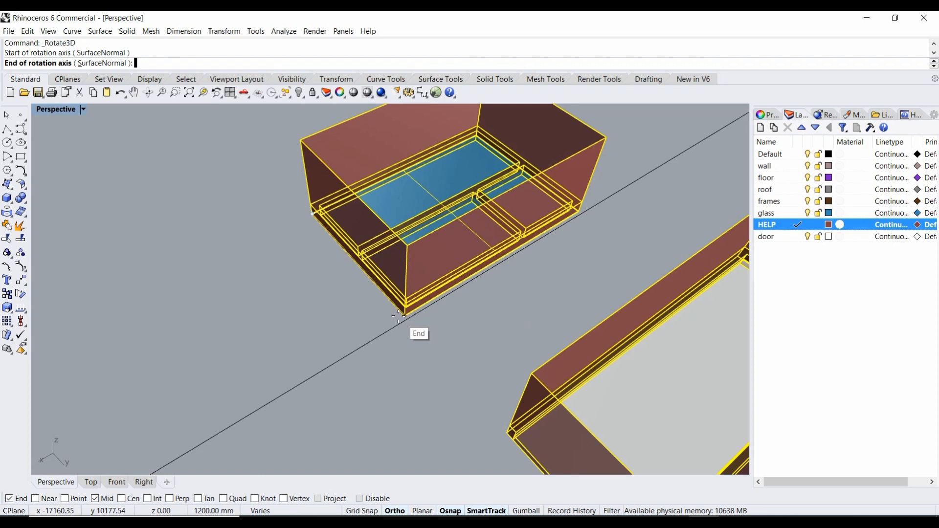
pyautogui.click(404, 314)
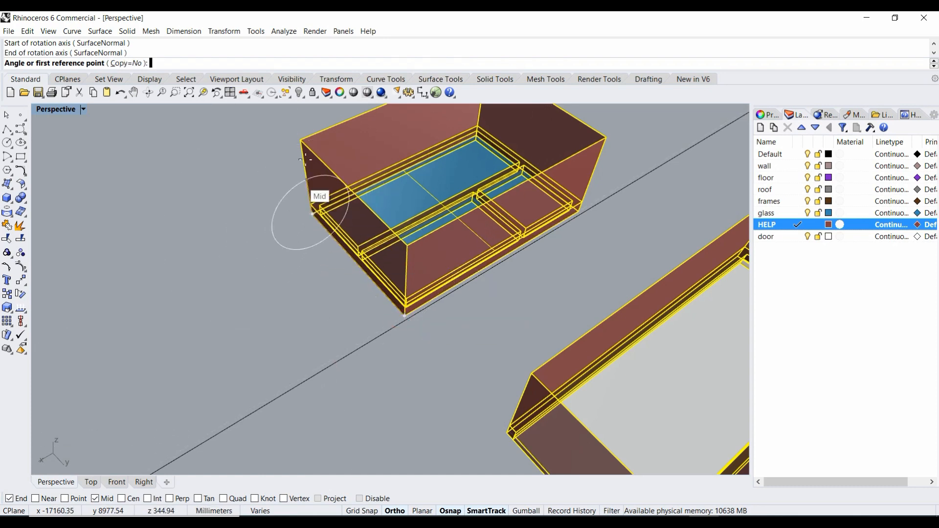
pyautogui.click(302, 142)
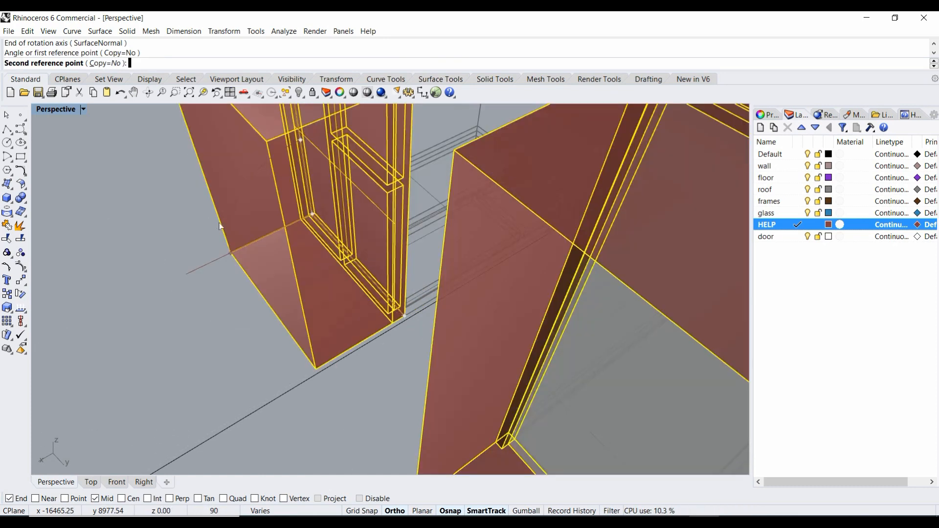
pyautogui.click(220, 226)
pyautogui.scroll(-6, 221, 264)
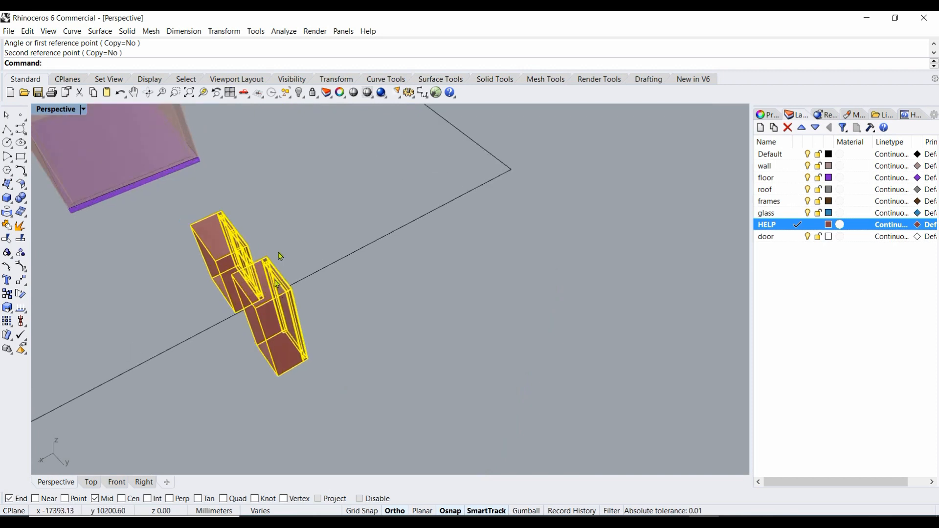
pyautogui.scroll(-5, 276, 284)
pyautogui.click(220, 247)
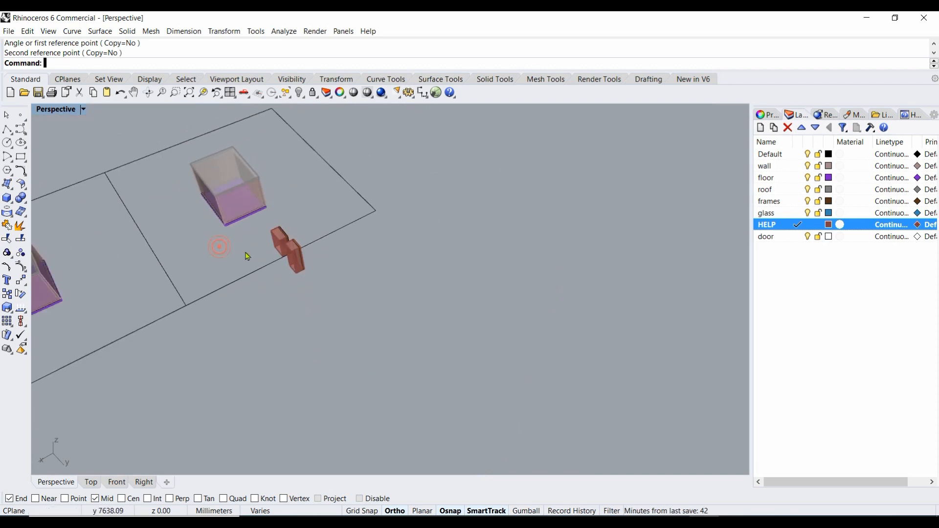
# Step: Move only the window's helper extrusion from its lower corner to the outer bottom corner of the house wall
pyautogui.scroll(8, 236, 256)
pyautogui.scroll(3, 258, 241)
pyautogui.click(339, 306)
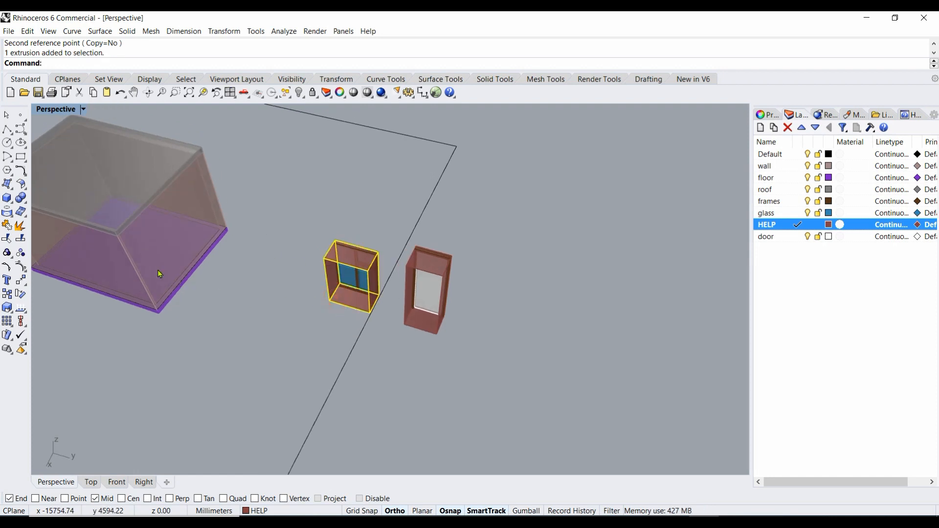
pyautogui.click(22, 281)
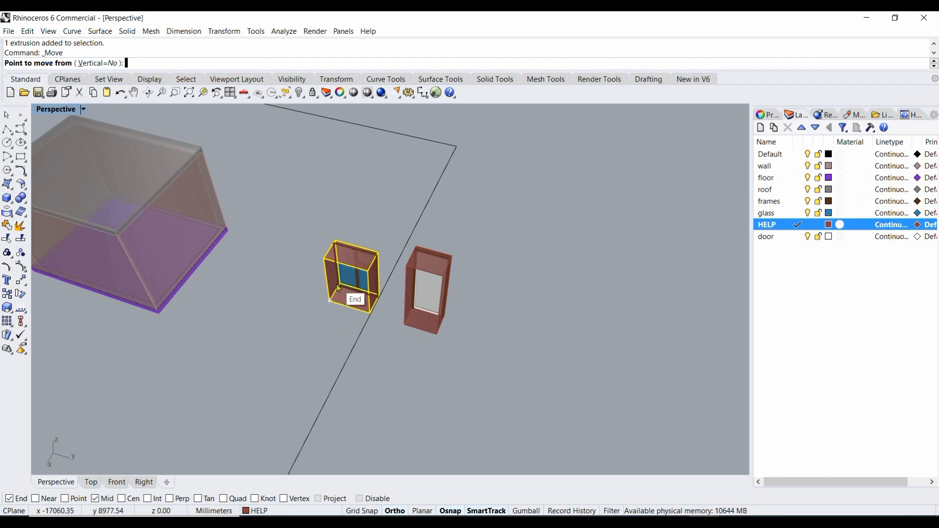
pyautogui.click(330, 302)
pyautogui.scroll(5, 156, 288)
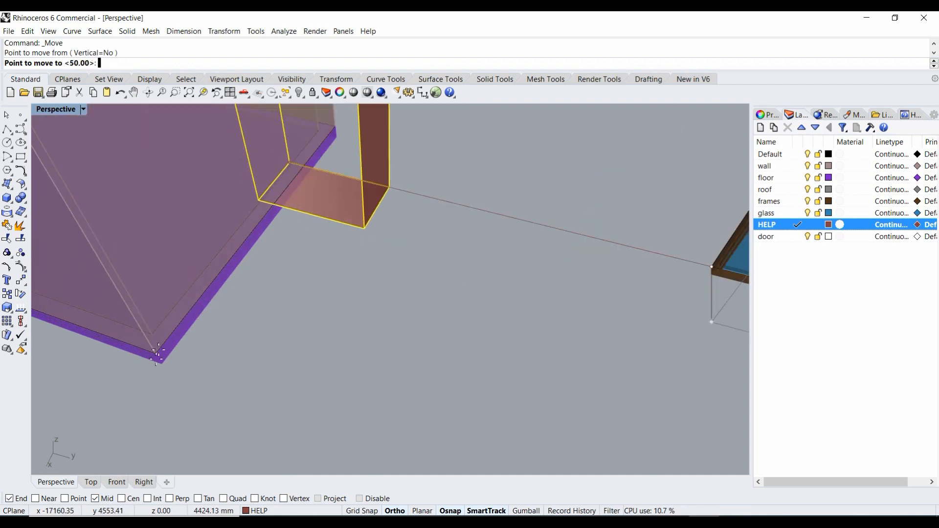
pyautogui.click(154, 348)
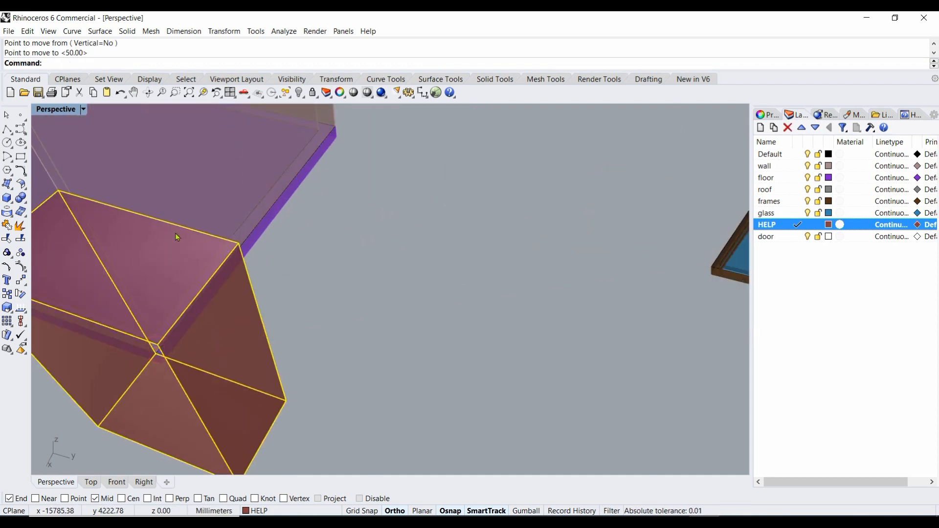
pyautogui.scroll(-4, 153, 308)
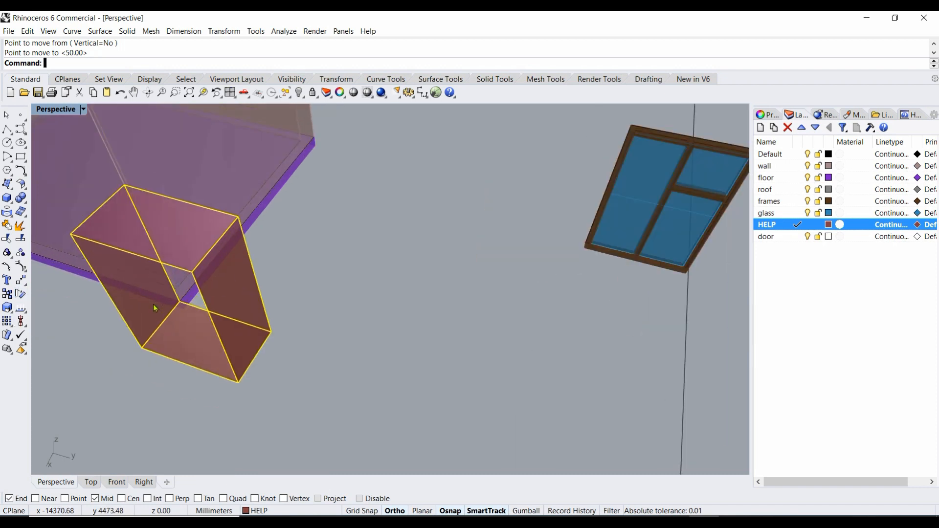
# Step: Rotate the window's helper extrusion 90 degrees around the wall's outer bottom corner so it runs along the side wall
pyautogui.click(20, 294)
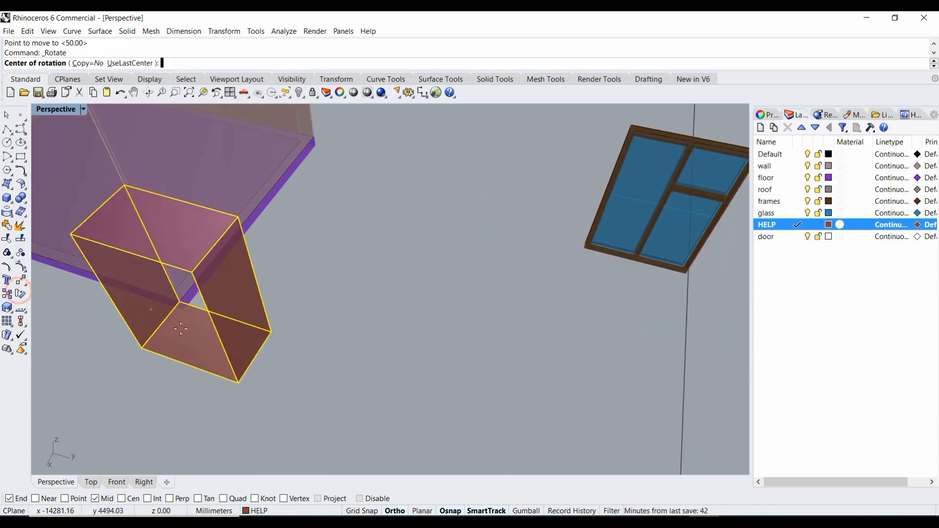
pyautogui.click(177, 302)
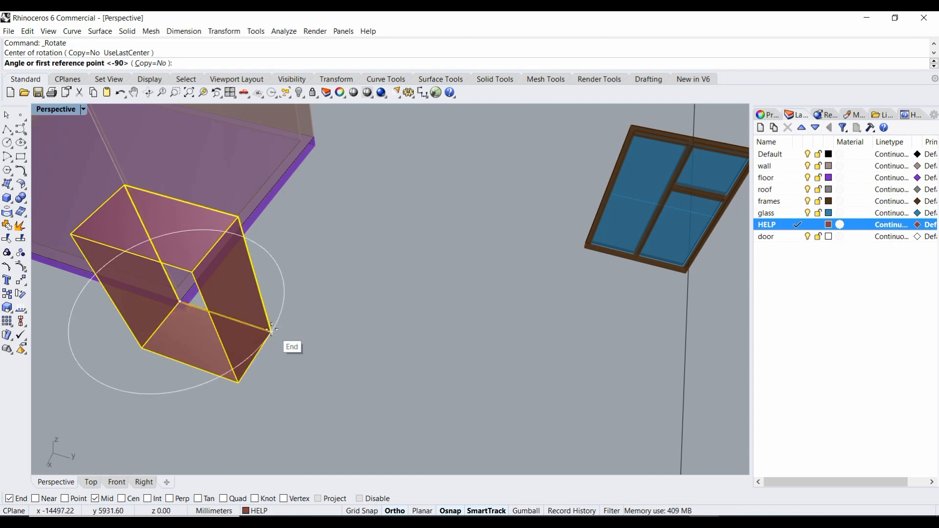
pyautogui.click(272, 331)
pyautogui.click(179, 295)
pyautogui.scroll(3, 178, 299)
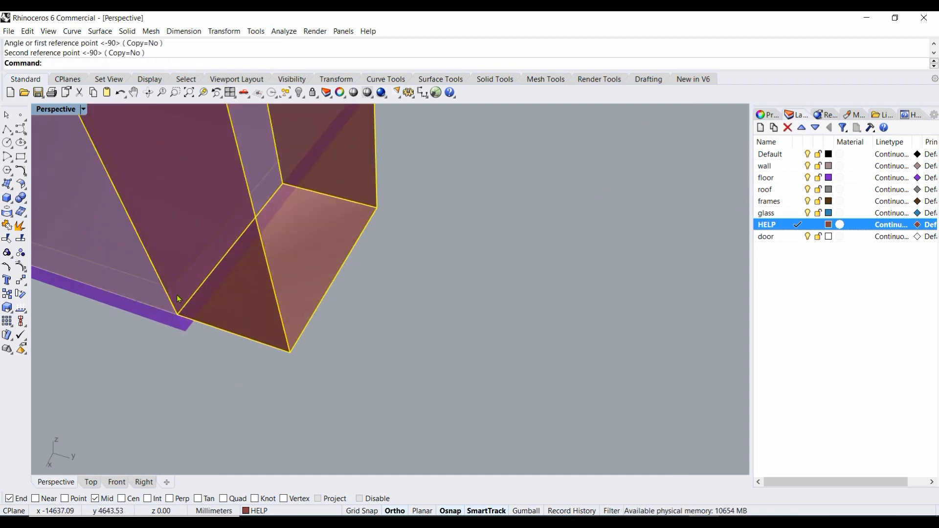
# Step: Move the helper extrusion from its lower corner at the outer wall corner to the inner bottom corner of the wall
pyautogui.click(20, 281)
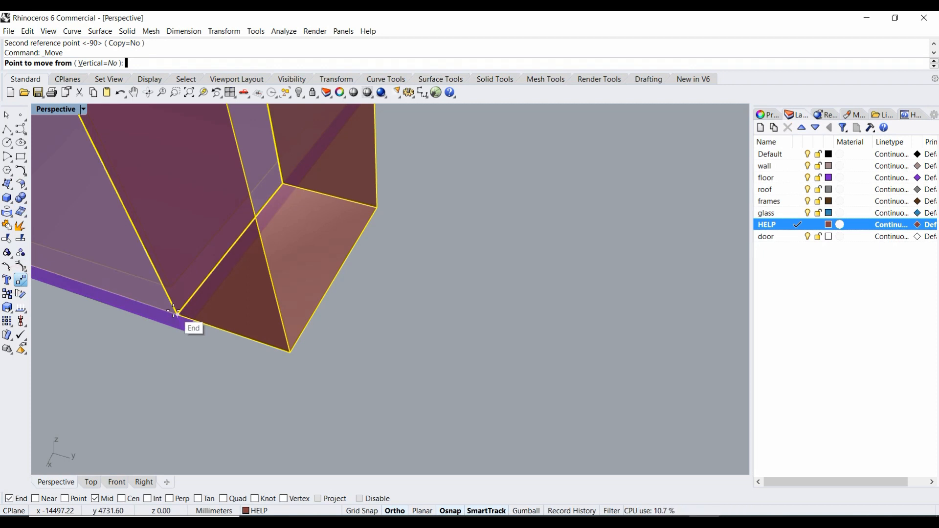
pyautogui.click(177, 315)
pyautogui.click(172, 288)
pyautogui.scroll(-5, 225, 329)
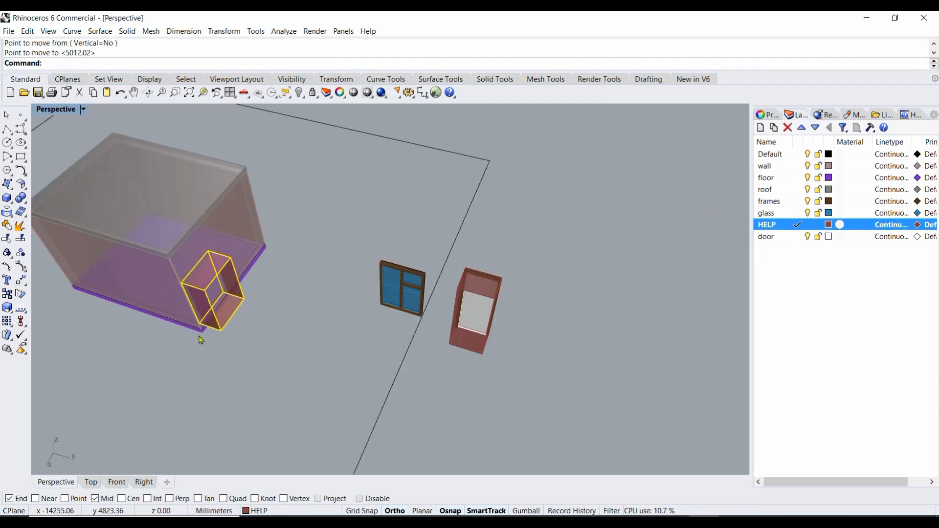
pyautogui.scroll(6, 204, 329)
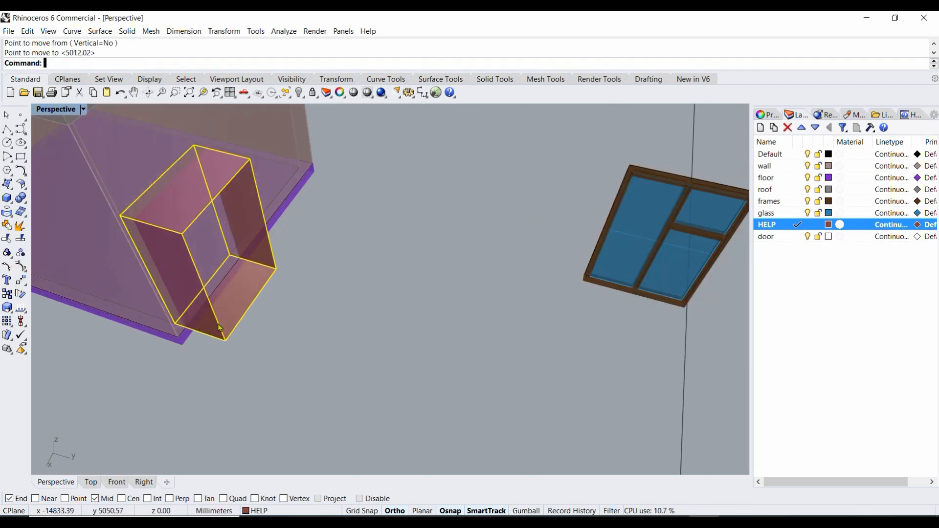
# Step: Move the helper extrusion 900 mm along the side wall, away from the corner, using the wall's top corner as base point
pyautogui.click(20, 282)
pyautogui.scroll(-5, 205, 374)
pyautogui.scroll(4, 205, 373)
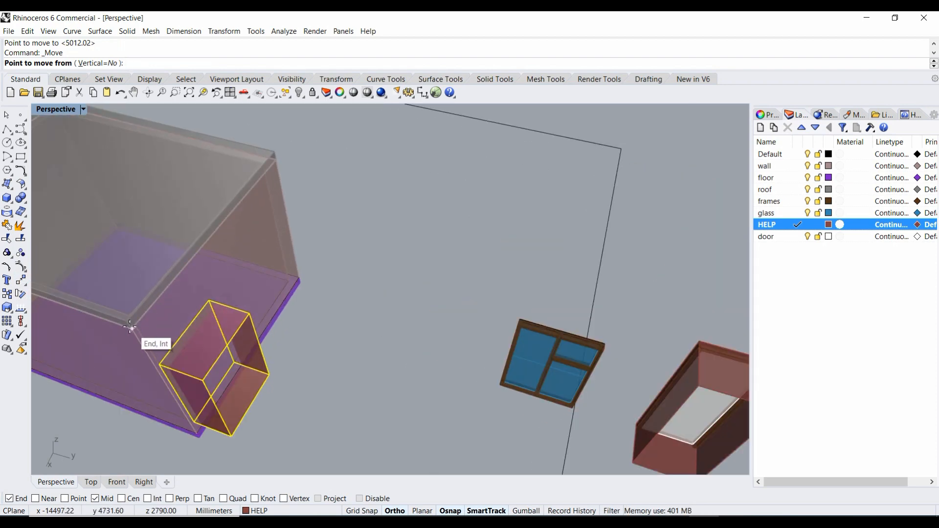
pyautogui.click(129, 328)
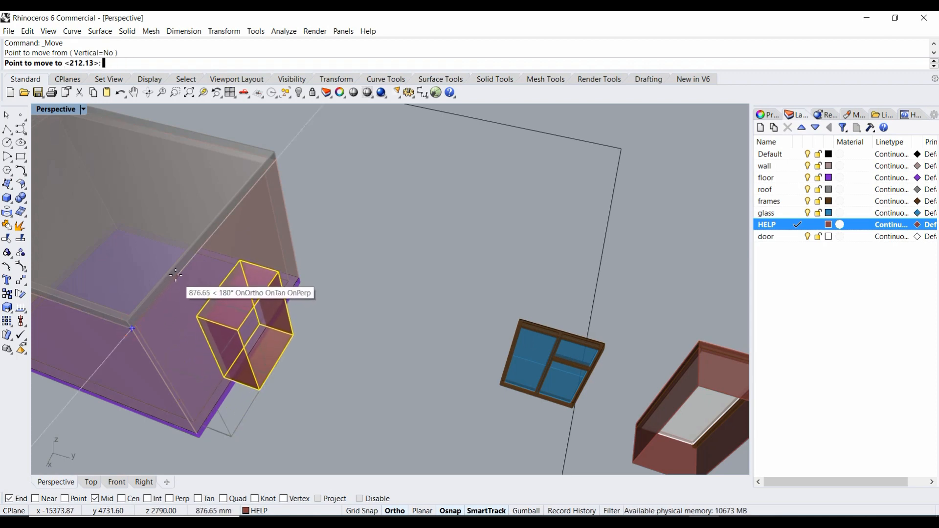
pyautogui.write('900')
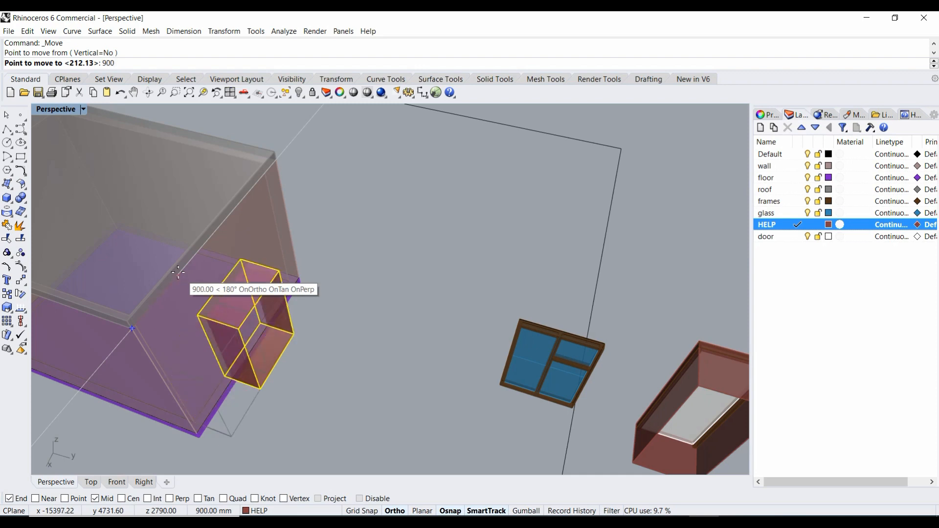
pyautogui.press('Return')
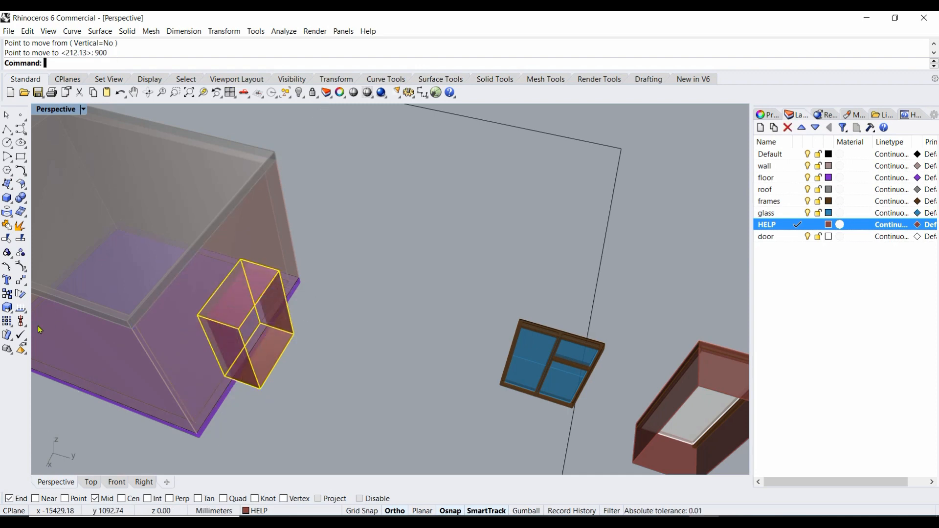
# Step: Move the helper extrusion 900 mm vertically upward, using the far bottom corner of the side wall as base point
pyautogui.click(20, 282)
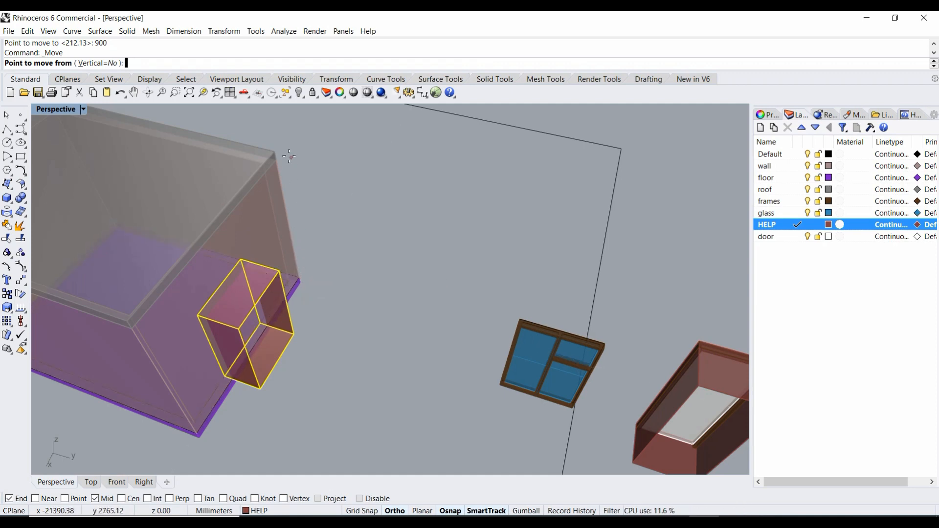
pyautogui.click(298, 275)
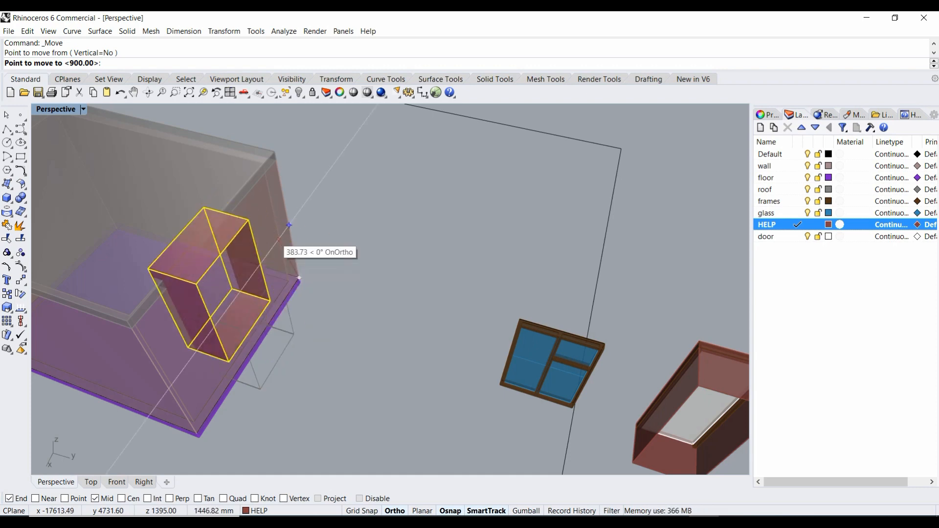
pyautogui.write('900')
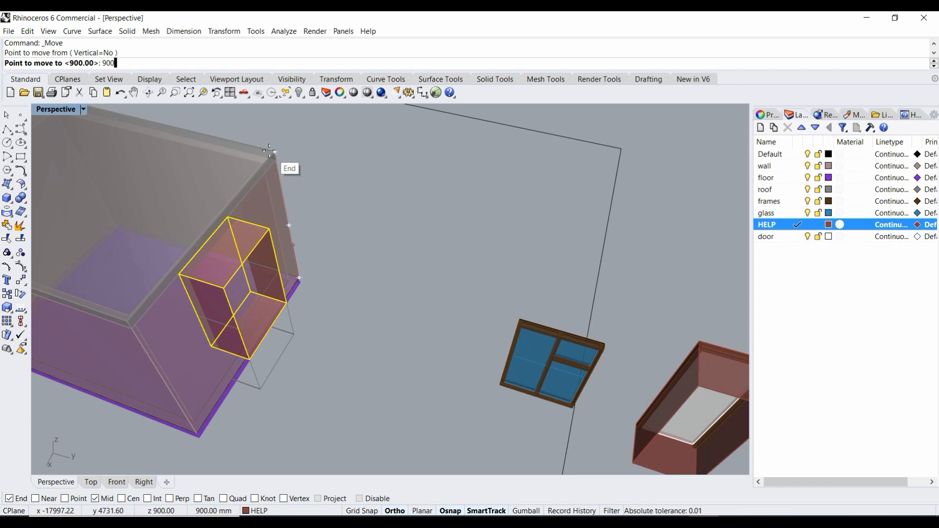
pyautogui.press('Return')
# Step: Move the window's helper extrusion about 190 mm perpendicular to the side wall so it passes through the wall's full thickness
pyautogui.moveTo(374, 347); pyautogui.dragTo(335, 308, button='right')
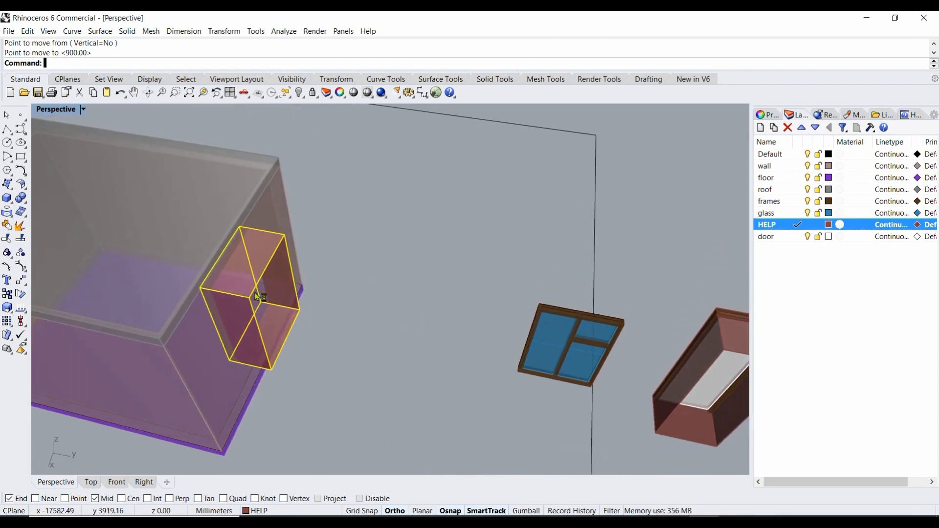
pyautogui.click(21, 281)
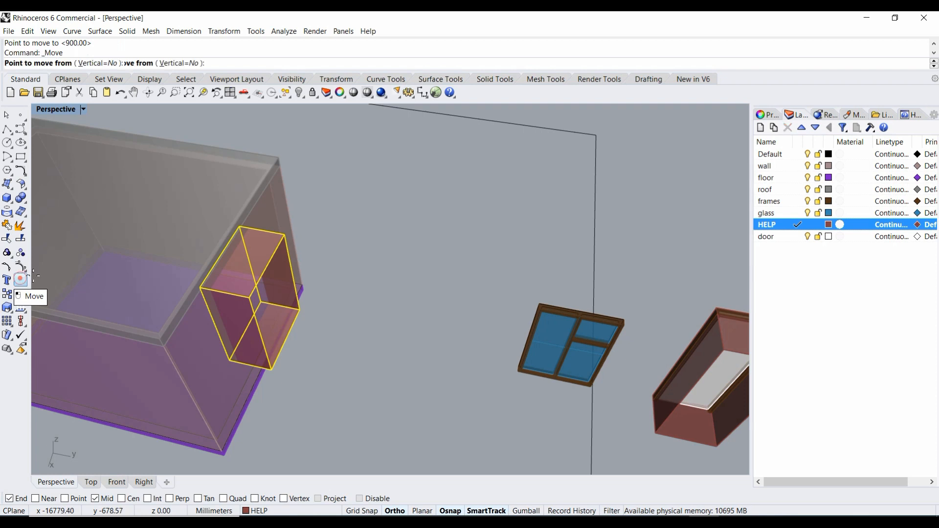
pyautogui.click(296, 309)
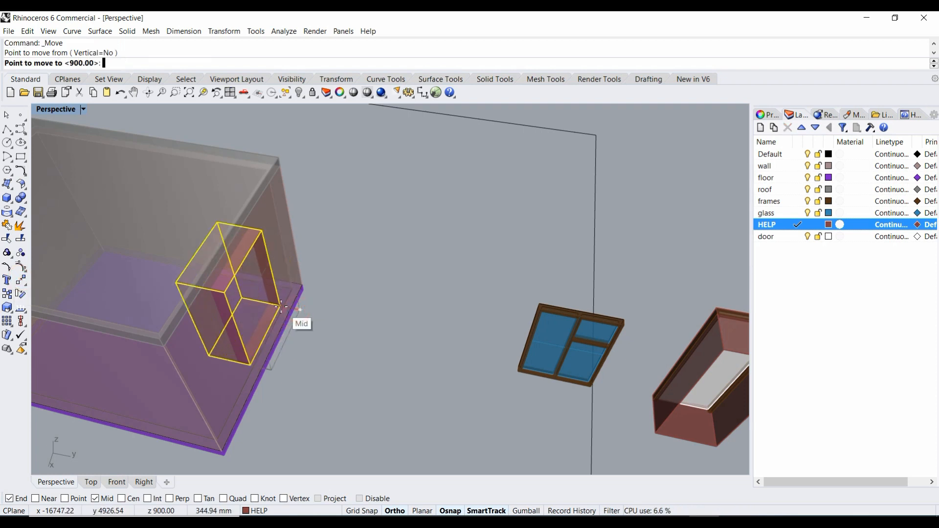
pyautogui.click(303, 318)
pyautogui.scroll(-4, 336, 311)
pyautogui.moveTo(336, 310); pyautogui.dragTo(280, 329, button='right')
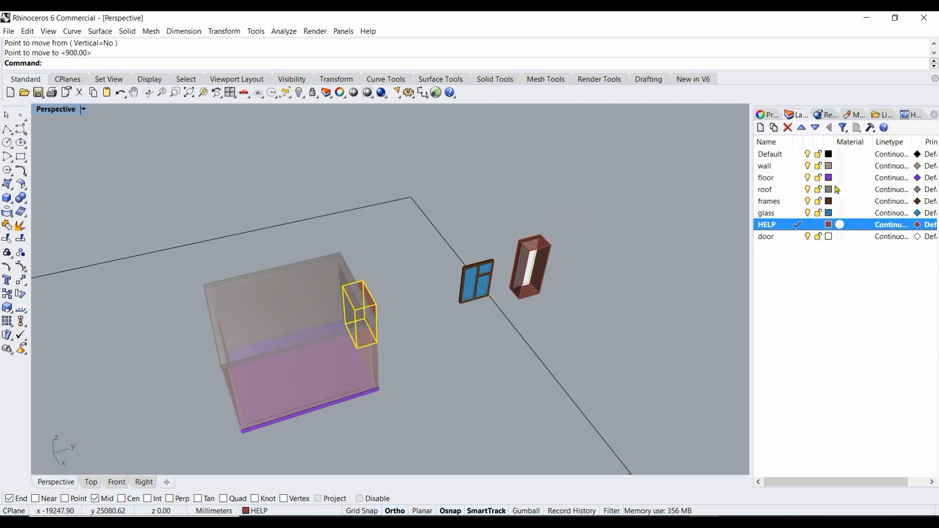
# Step: Hide the roof layer and move the door's helper extrusion by its bottom corner to the inner bottom corner of the house's wall
pyautogui.click(808, 189)
pyautogui.moveTo(347, 256)
pyautogui.mouseDown(button='right')
pyautogui.moveTo(442, 289)
pyautogui.moveTo(356, 245)
pyautogui.moveTo(340, 251)
pyautogui.mouseUp(button='right')
pyautogui.scroll(5, 543, 322)
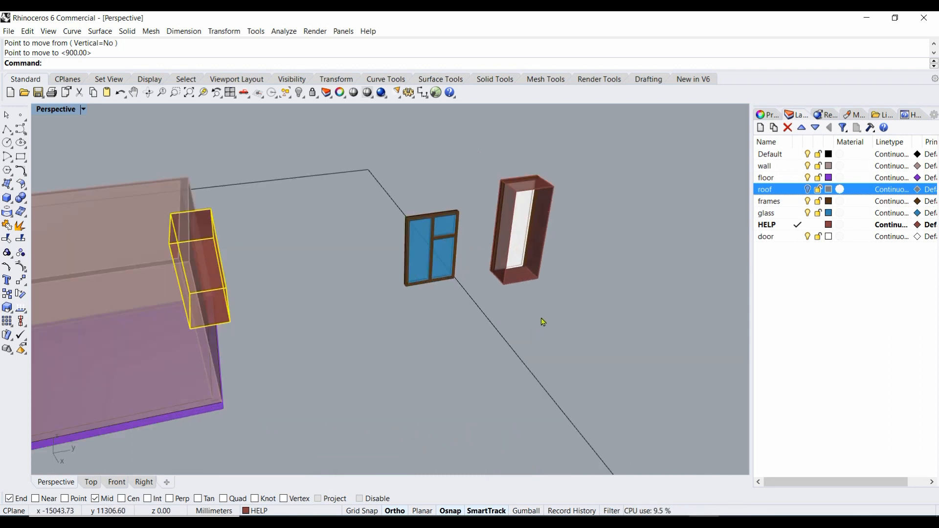
pyautogui.click(529, 281)
pyautogui.click(21, 282)
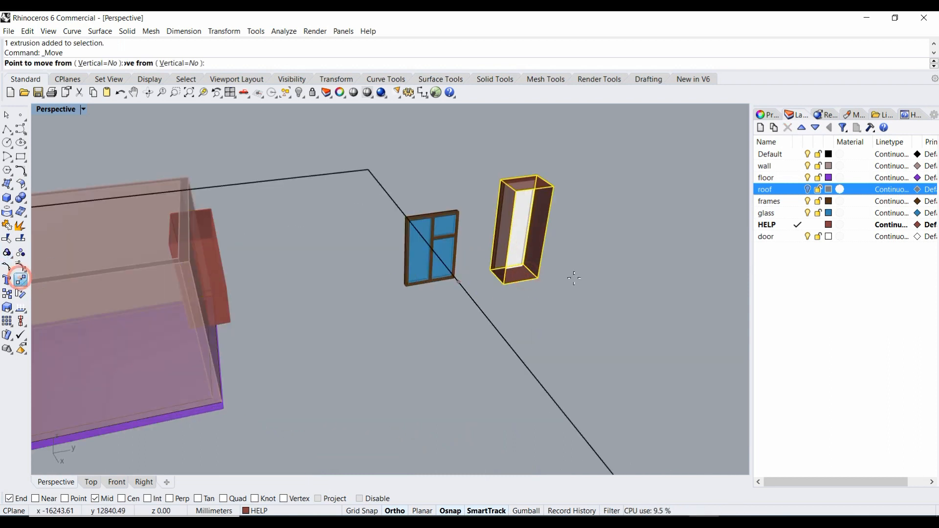
pyautogui.click(504, 282)
pyautogui.scroll(-2, 612, 222)
pyautogui.scroll(-4, 612, 221)
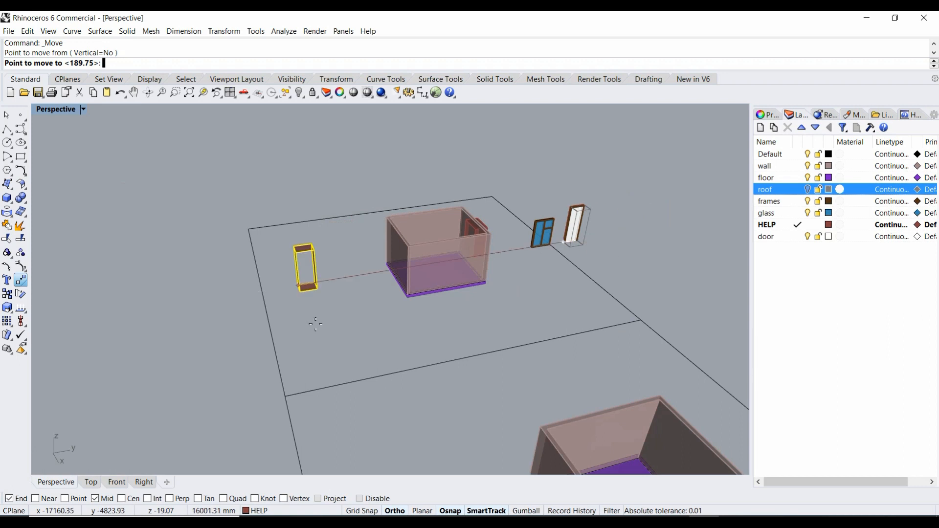
pyautogui.scroll(9, 434, 302)
pyautogui.moveTo(360, 229); pyautogui.dragTo(377, 265, button='right')
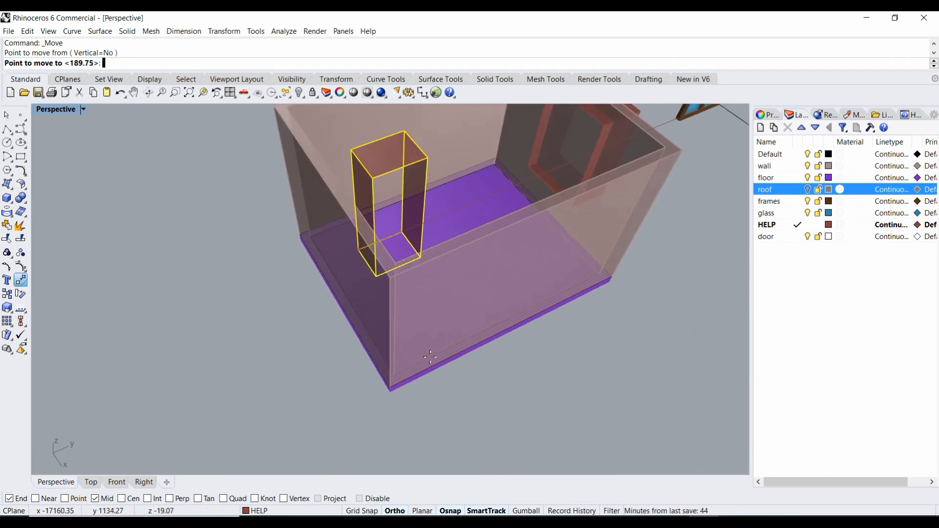
pyautogui.click(399, 377)
# Step: Move the door's helper extrusion 300 mm along the wall, away from the corner, using its top corner as base point
pyautogui.scroll(2, 459, 370)
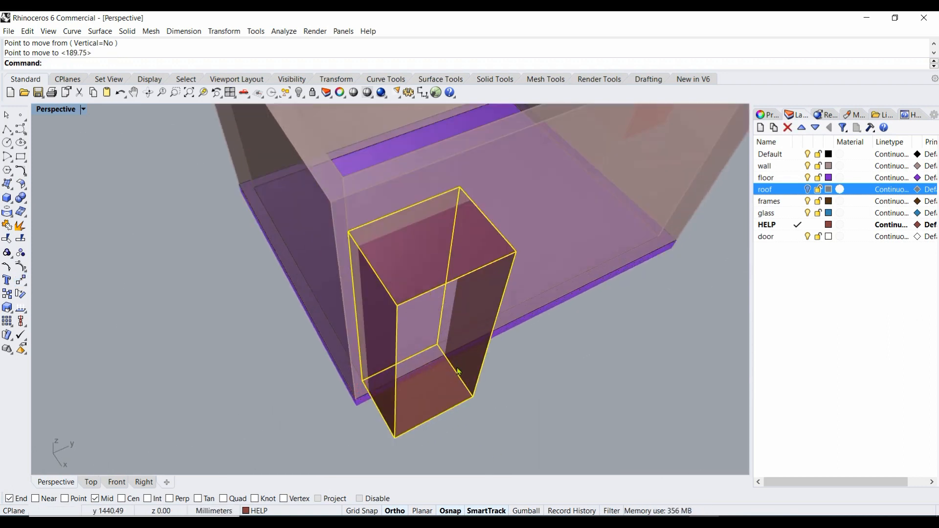
pyautogui.click(20, 284)
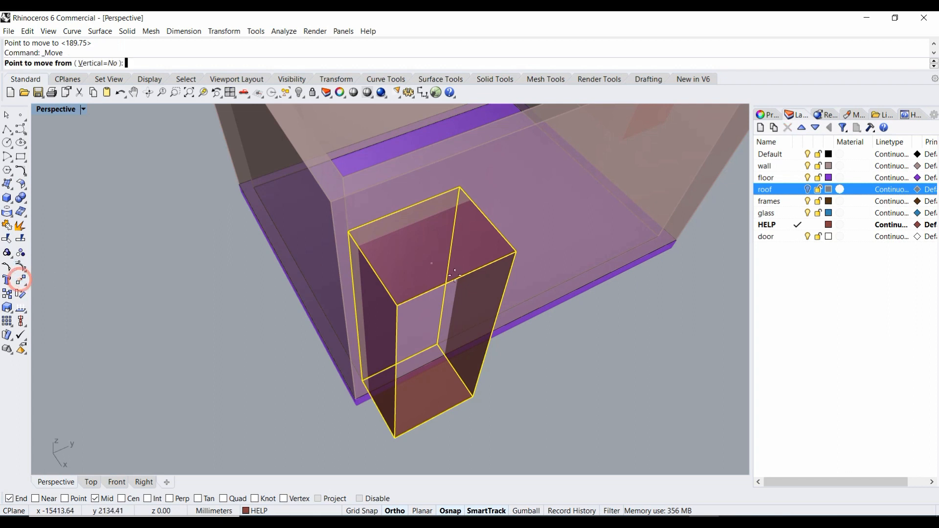
pyautogui.click(397, 304)
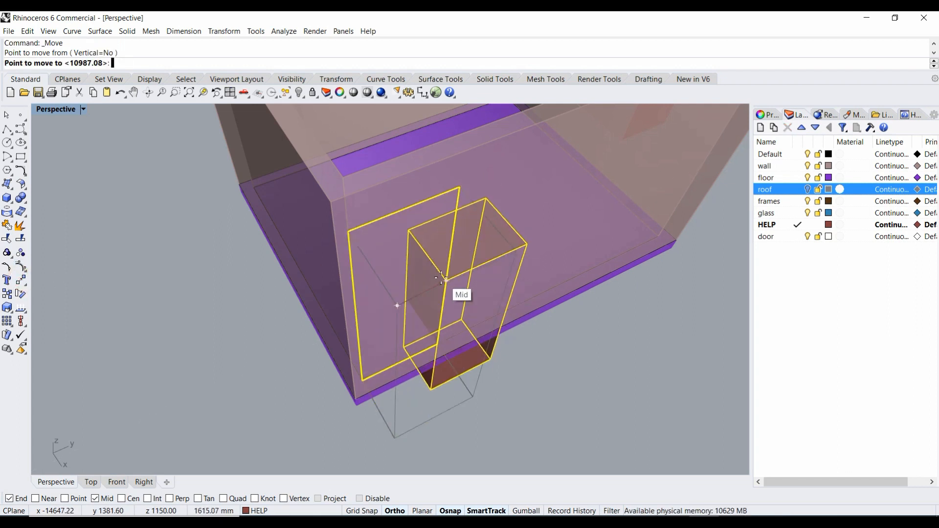
pyautogui.write('300')
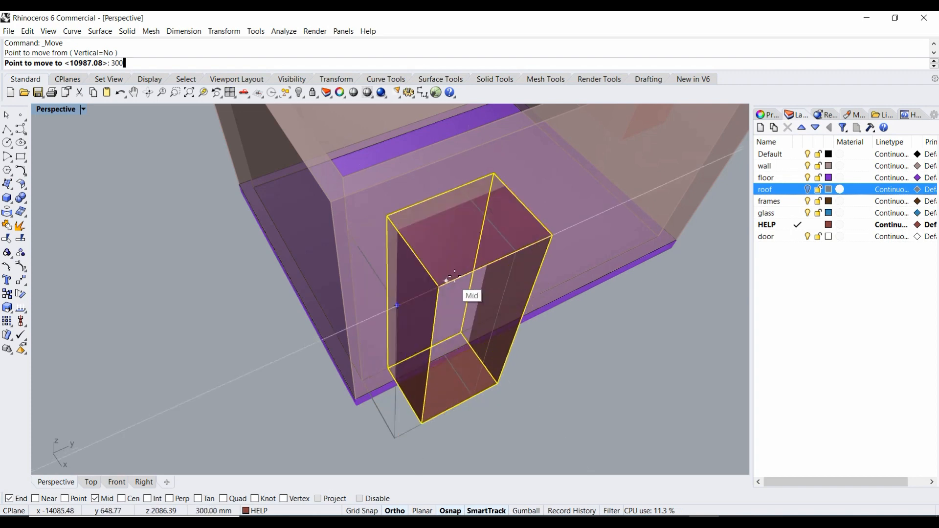
pyautogui.click(458, 277)
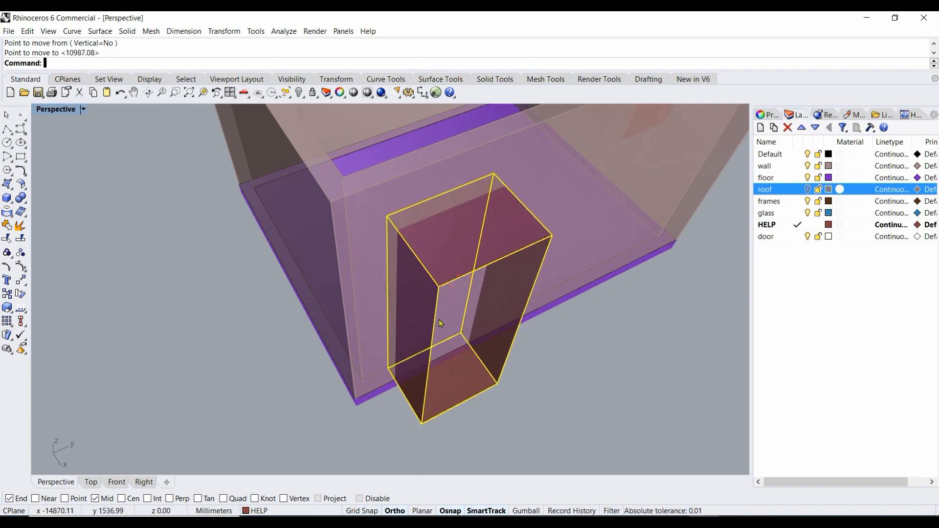
# Step: Move the door's helper extrusion a short distance inward, perpendicular to the wall, so it passes through both wall faces
pyautogui.moveTo(412, 352); pyautogui.dragTo(389, 332, button='right')
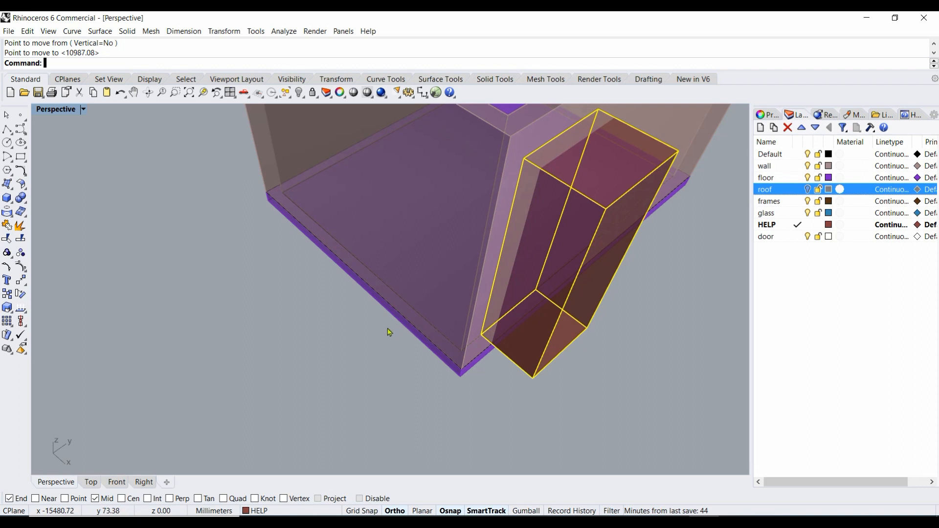
pyautogui.click(20, 280)
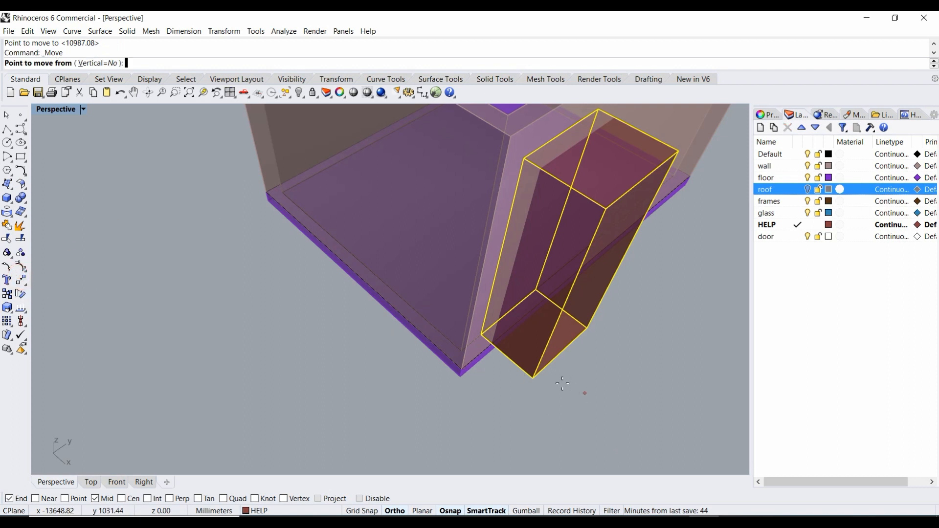
pyautogui.click(525, 376)
pyautogui.click(509, 374)
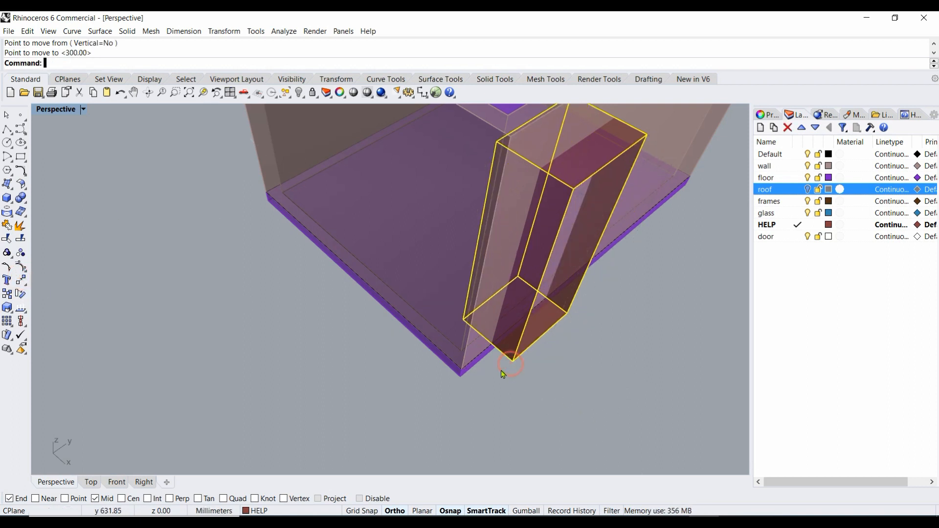
# Step: Trim the wall with the window and door helper extrusions as cutting objects, removing the wall portions inside the window's extrusion
pyautogui.scroll(-5, 494, 372)
pyautogui.moveTo(492, 371); pyautogui.dragTo(664, 362, button='right')
pyautogui.scroll(-4, 591, 365)
pyautogui.scroll(6, 612, 313)
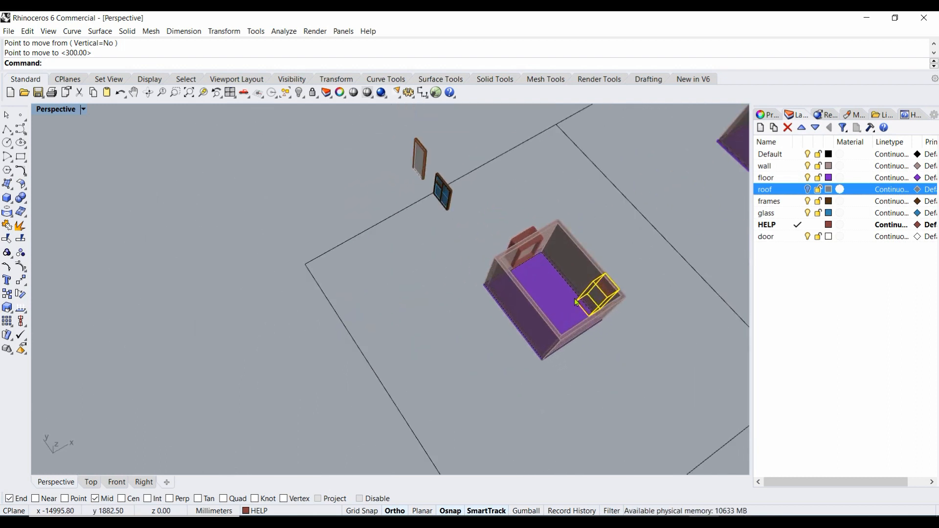
pyautogui.moveTo(620, 305); pyautogui.dragTo(609, 306, button='right')
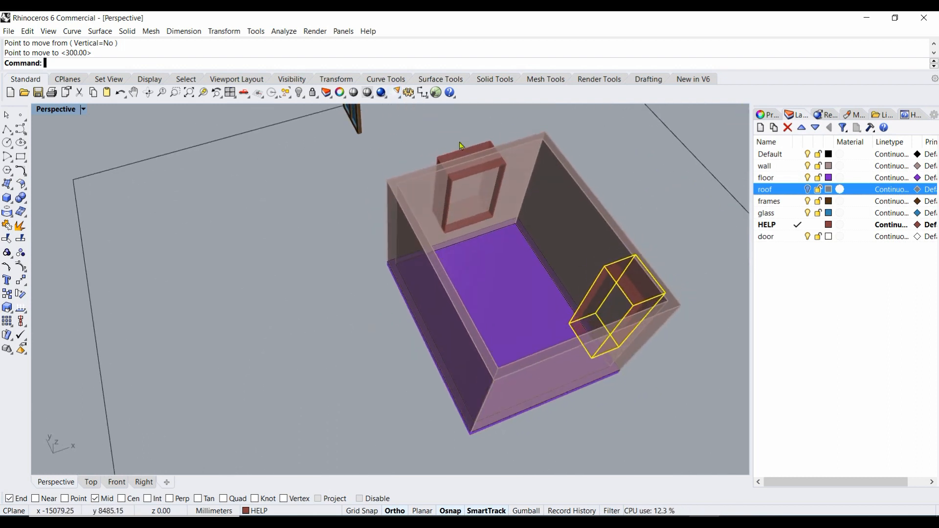
pyautogui.keyDown('shift'); pyautogui.click(474, 145); pyautogui.keyUp('shift')
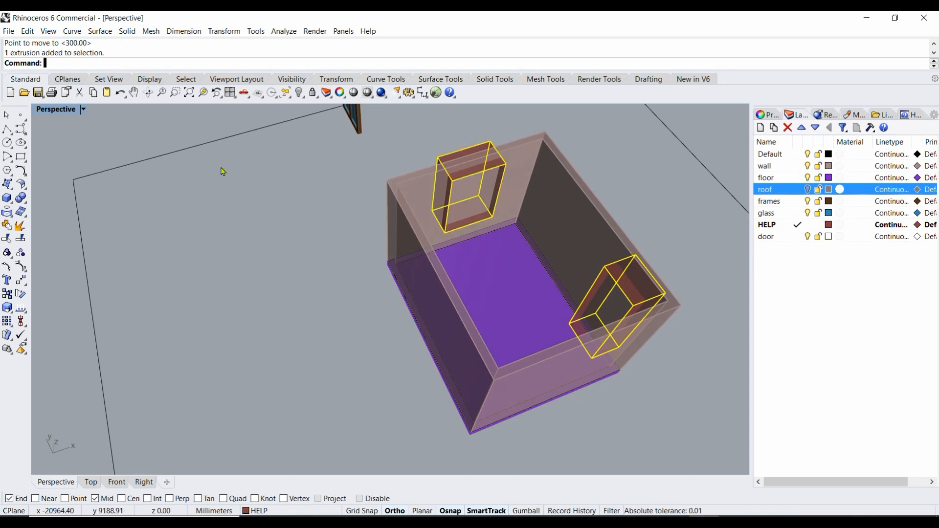
pyautogui.click(6, 239)
pyautogui.scroll(5, 471, 200)
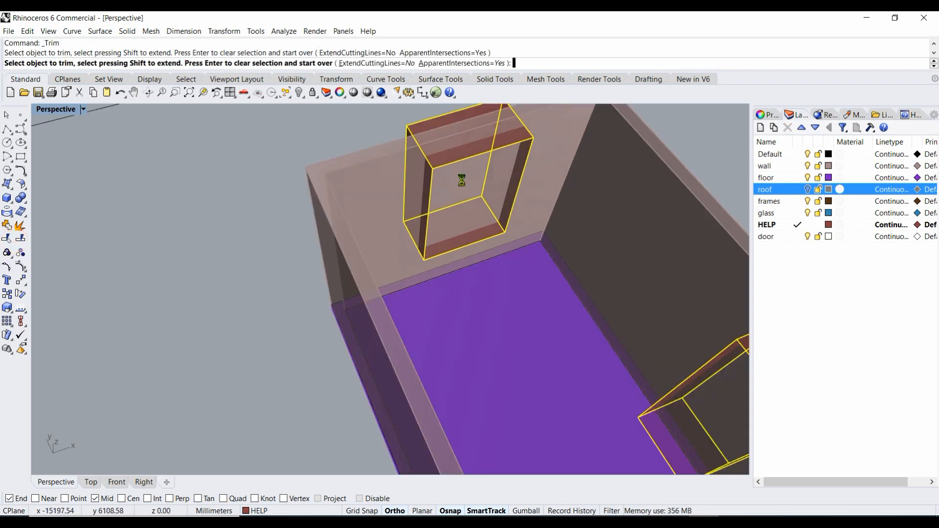
pyautogui.click(464, 184)
pyautogui.click(462, 177)
# Step: Trim away the wall portion inside the door's helper extrusion and finish the Trim command
pyautogui.scroll(-5, 512, 287)
pyautogui.moveTo(510, 287); pyautogui.dragTo(638, 267, button='right')
pyautogui.scroll(5, 485, 142)
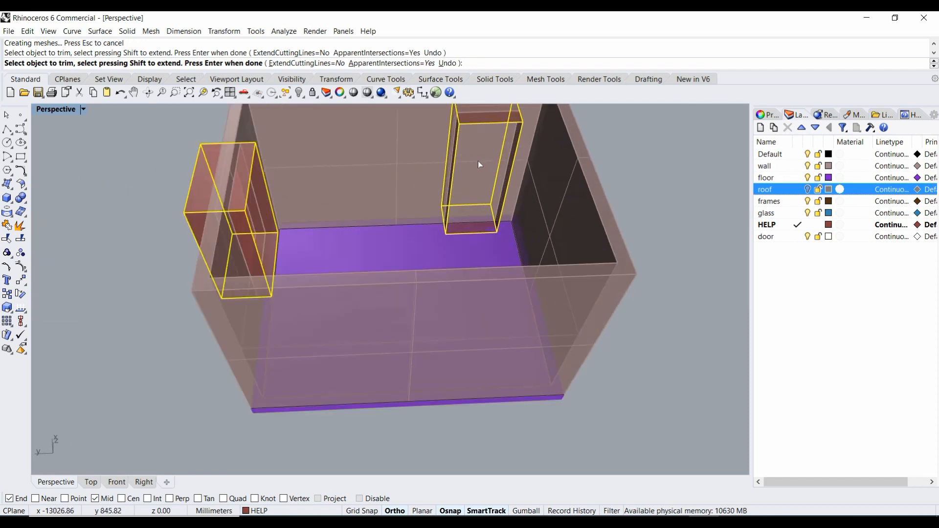
pyautogui.click(477, 161)
pyautogui.scroll(-3, 468, 187)
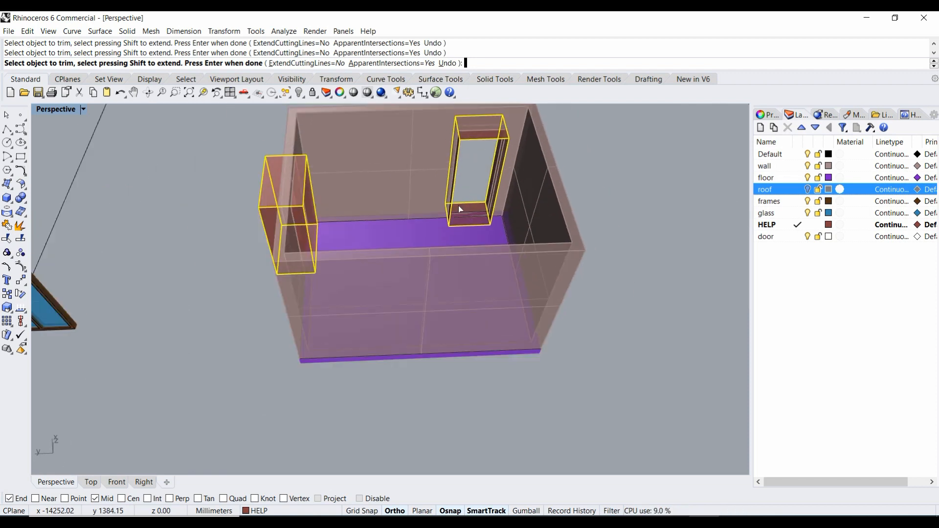
pyautogui.scroll(-2, 459, 206)
pyautogui.press('Return')
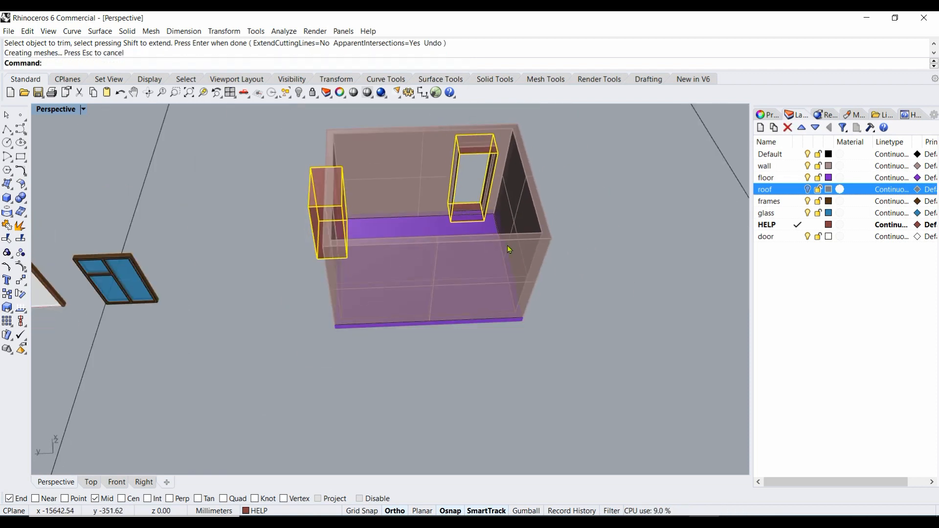
# Step: Make the frames layer current and hide the HELP layer to examine the window and door openings
pyautogui.moveTo(234, 318); pyautogui.dragTo(366, 271, button='right')
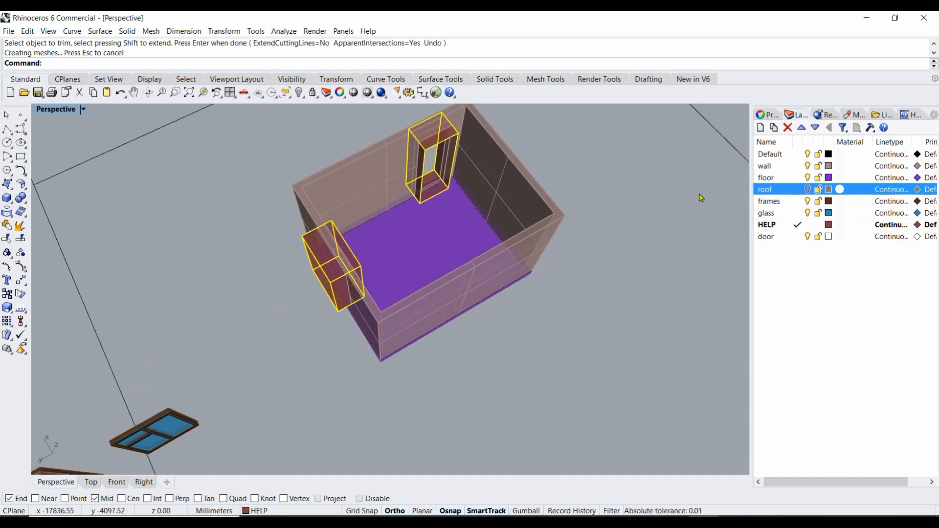
pyautogui.click(795, 201)
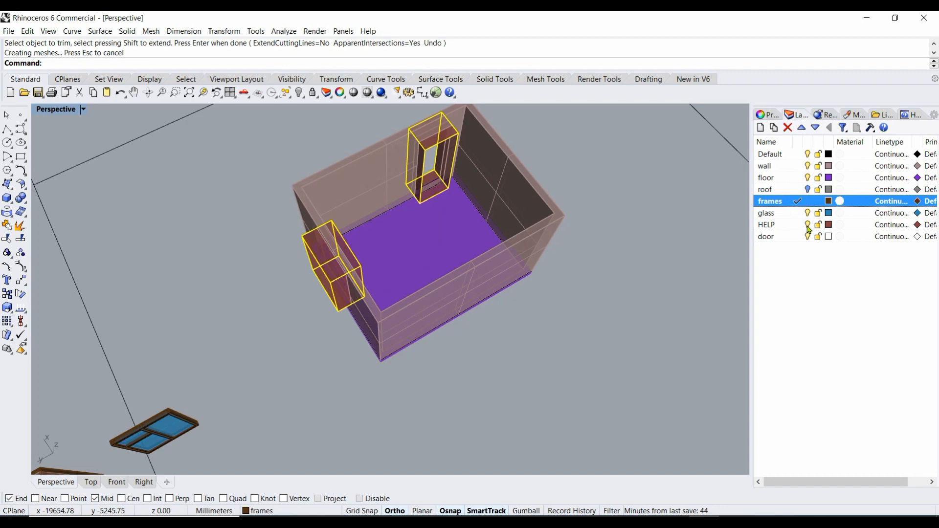
pyautogui.click(807, 226)
pyautogui.scroll(-4, 474, 253)
pyautogui.scroll(7, 456, 192)
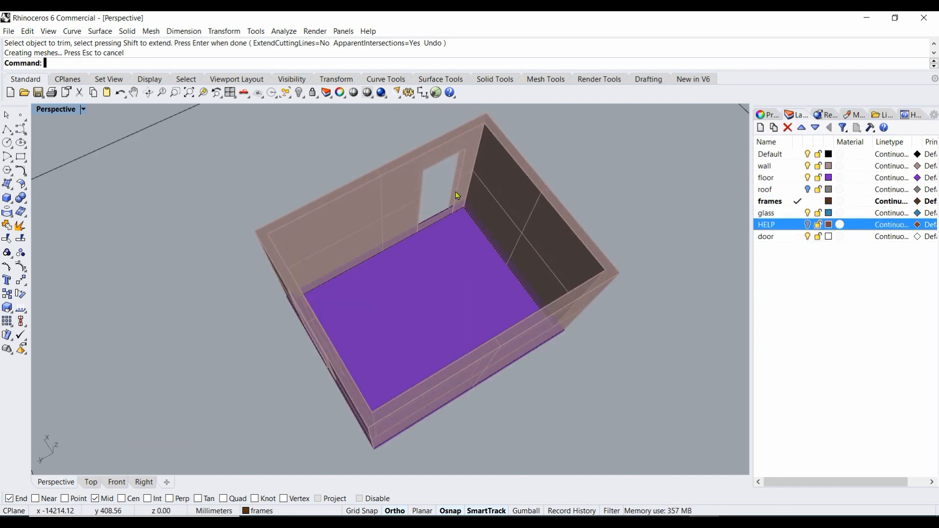
pyautogui.scroll(5, 456, 196)
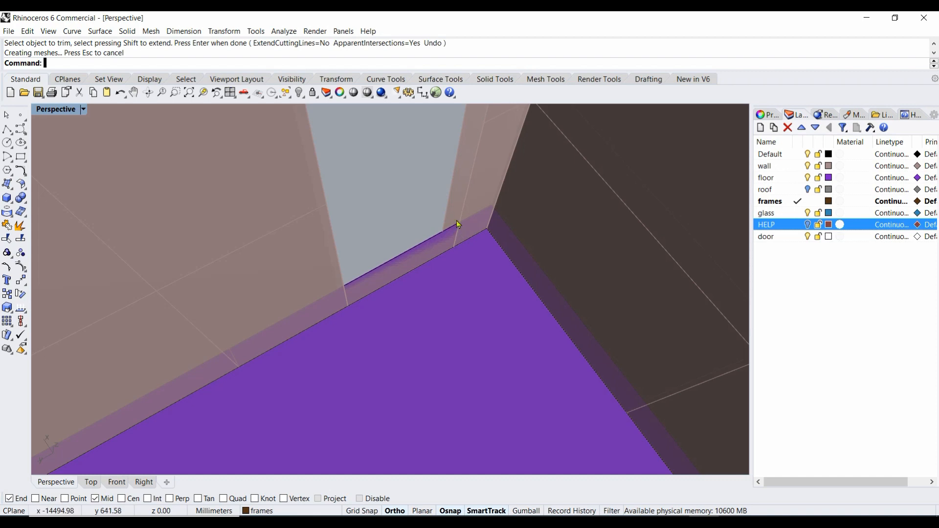
pyautogui.scroll(-6, 434, 242)
pyautogui.moveTo(465, 241); pyautogui.dragTo(431, 245, button='right')
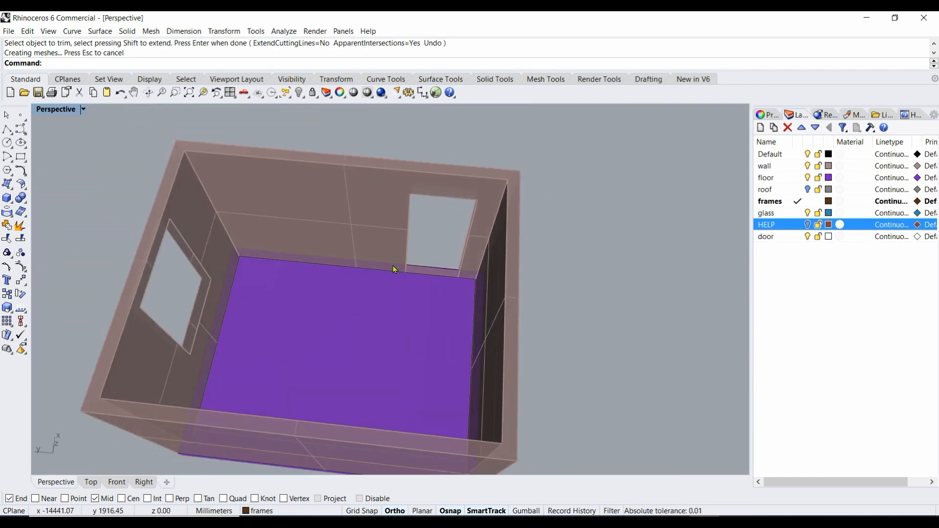
# Step: Show the HELP layer again and, with the wall as cutting object, trim off both protruding ends of the window's helper extrusion
pyautogui.click(807, 225)
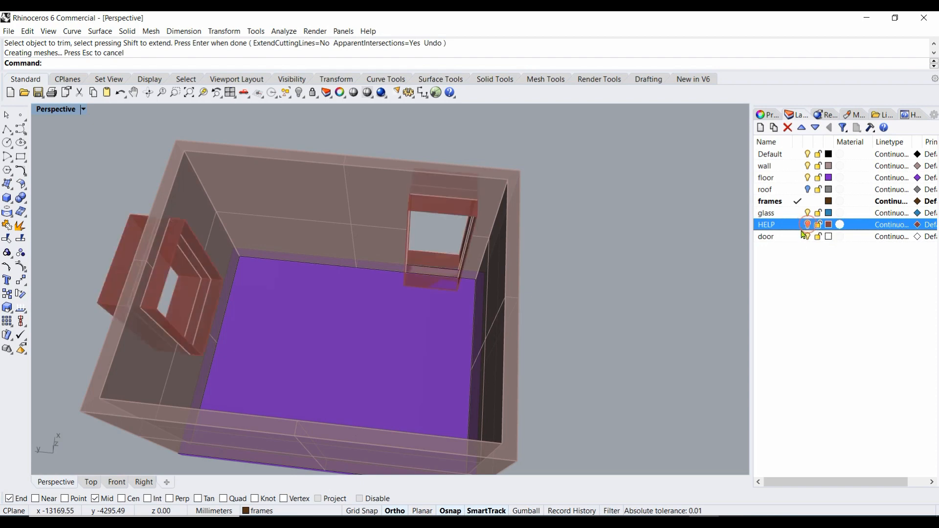
pyautogui.moveTo(289, 281); pyautogui.dragTo(341, 275, button='right')
pyautogui.scroll(-2, 341, 276)
pyautogui.scroll(1, 289, 255)
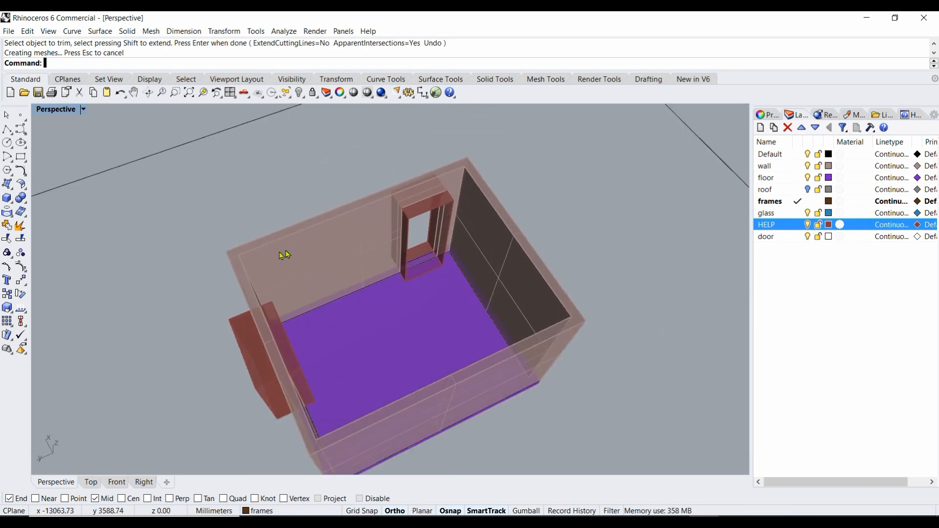
pyautogui.click(8, 239)
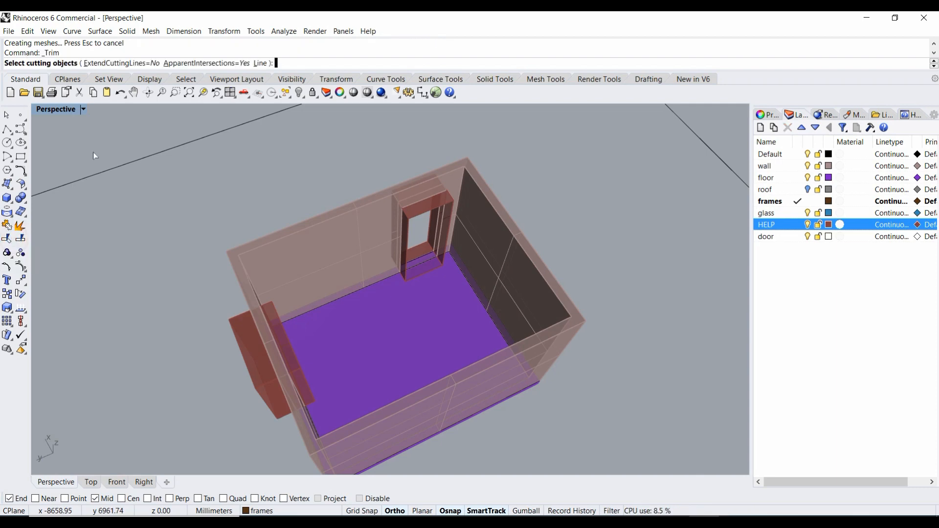
pyautogui.click(310, 227)
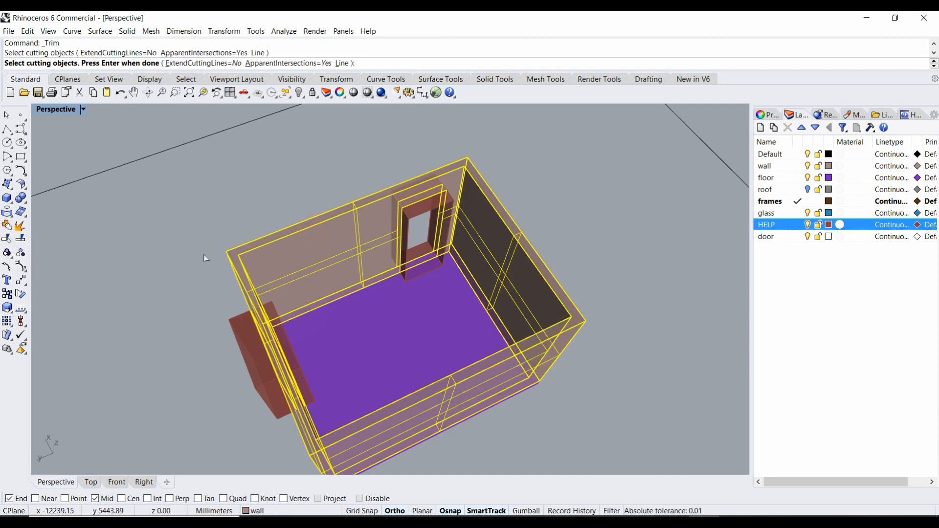
pyautogui.press('Return')
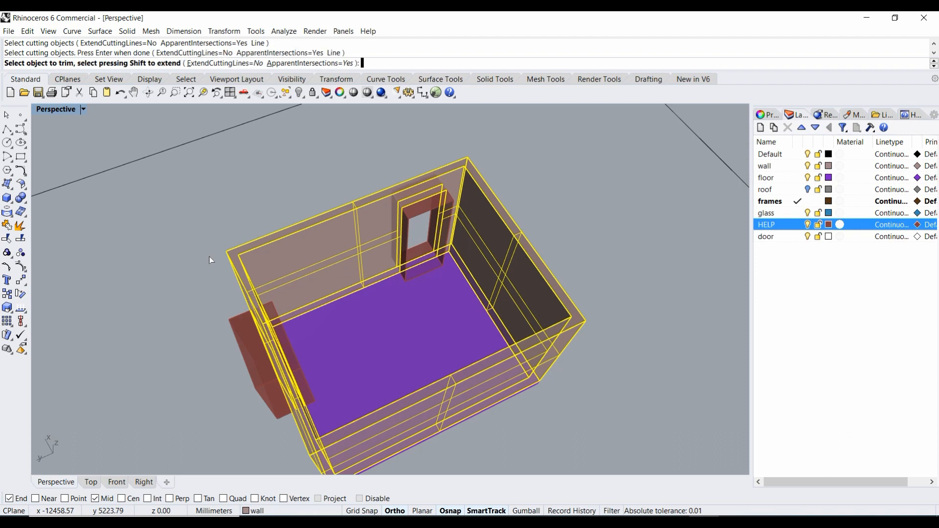
pyautogui.click(233, 324)
pyautogui.click(274, 311)
# Step: Trim off the door's helper extrusion portions that protrude inside and outside the wall
pyautogui.click(430, 214)
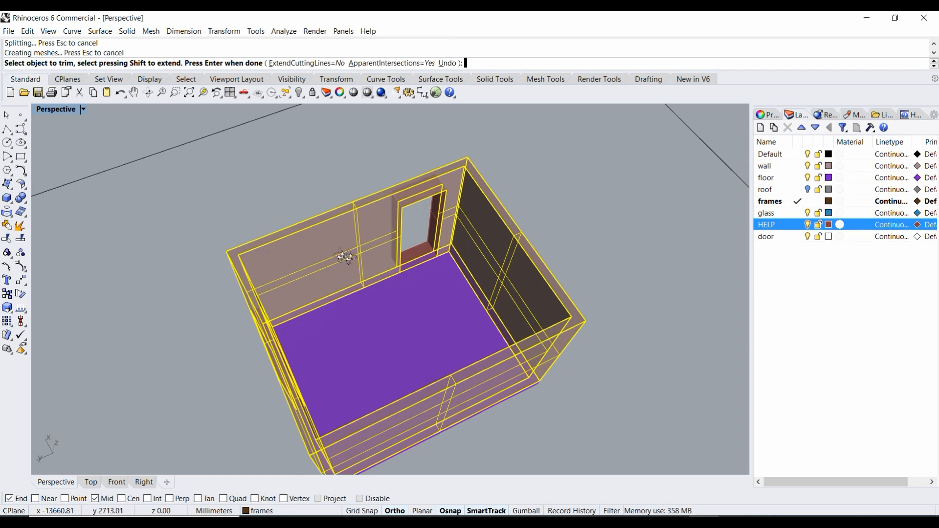
pyautogui.moveTo(429, 214); pyautogui.dragTo(450, 260, button='right')
pyautogui.click(362, 214)
pyautogui.moveTo(519, 274); pyautogui.dragTo(409, 272, button='right')
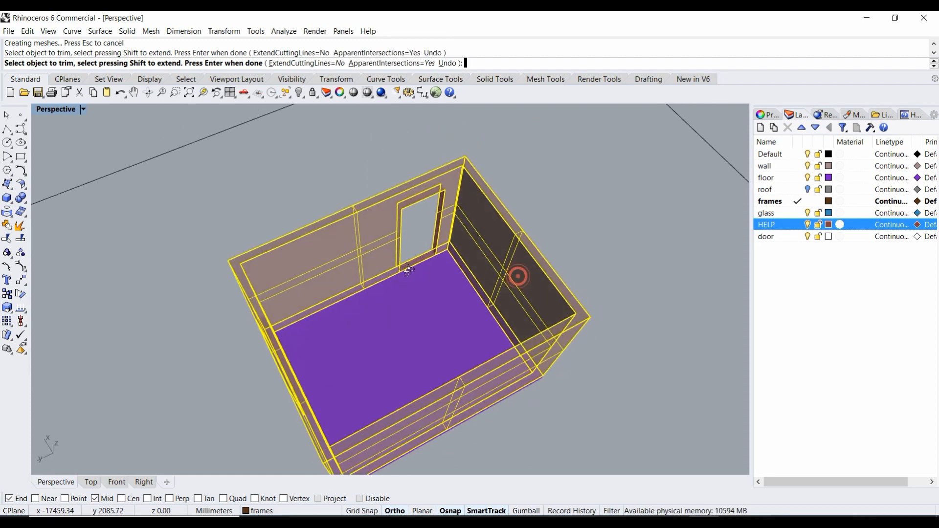
# Step: Finish the Trim command and inspect the wall openings with the separate door and window assemblies in view
pyautogui.press('Return')
pyautogui.moveTo(589, 244); pyautogui.dragTo(631, 213, button='right')
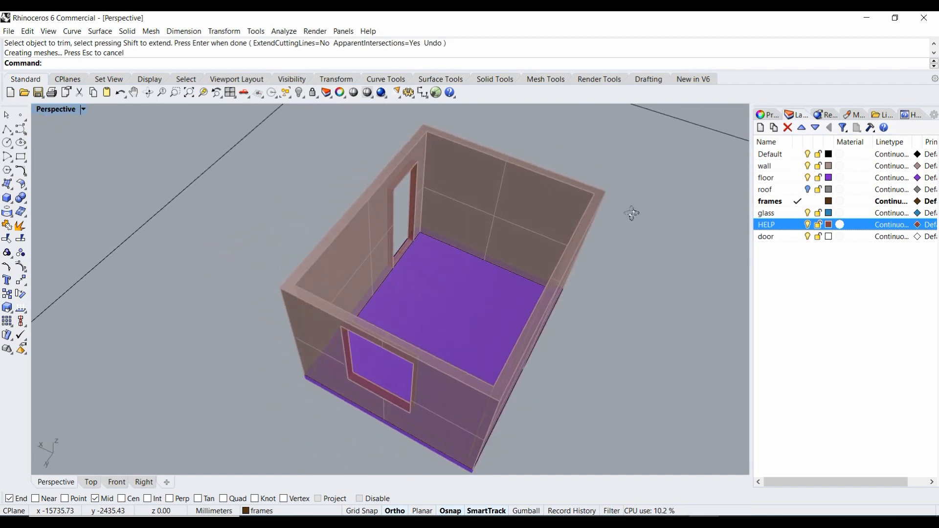
pyautogui.scroll(-10, 567, 198)
pyautogui.scroll(4, 551, 219)
pyautogui.moveTo(540, 338); pyautogui.dragTo(424, 302, button='right')
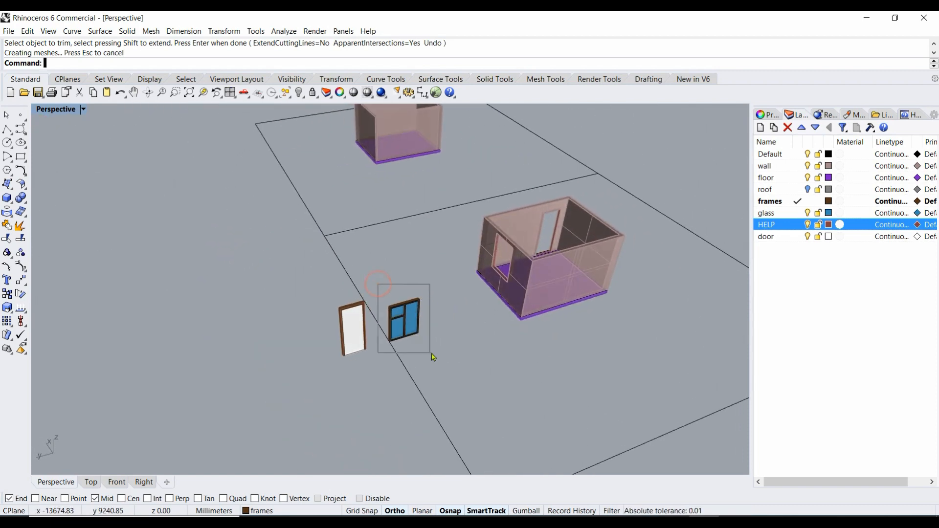
# Step: Move the complete window assembly by its lower frame corner to the inner lower corner of the wall's window opening
pyautogui.moveTo(432, 356); pyautogui.dragTo(433, 354)
pyautogui.scroll(3, 436, 310)
pyautogui.scroll(2, 425, 314)
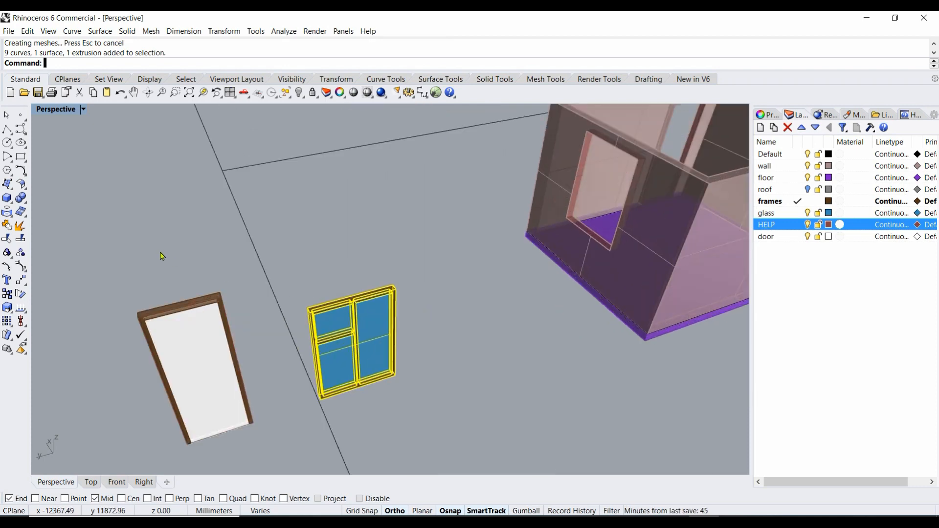
pyautogui.click(19, 280)
pyautogui.scroll(5, 406, 384)
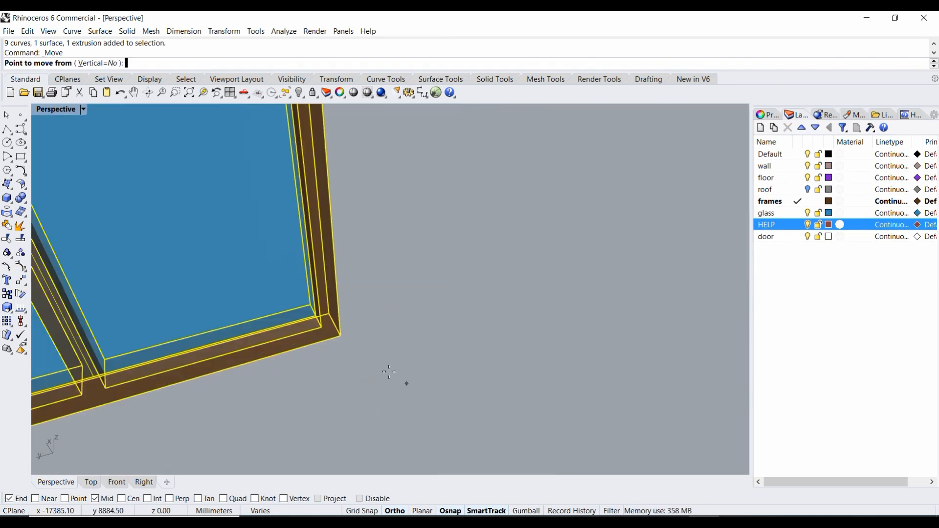
pyautogui.click(337, 334)
pyautogui.scroll(-8, 523, 327)
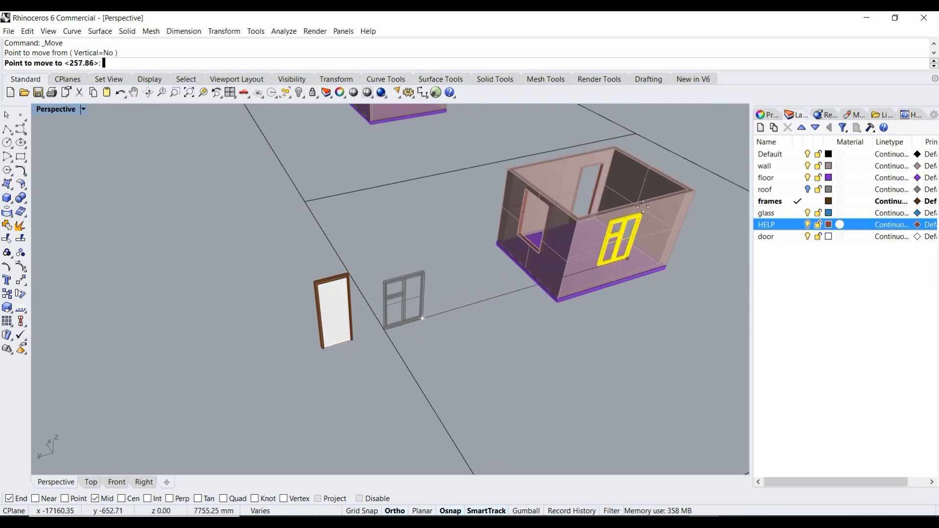
pyautogui.scroll(-2, 466, 214)
pyautogui.scroll(6, 328, 308)
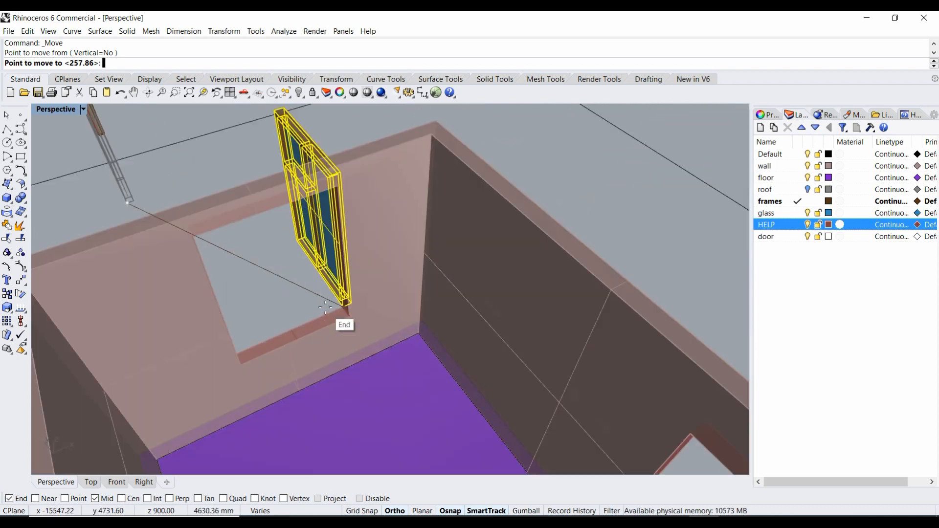
pyautogui.scroll(-2, 326, 306)
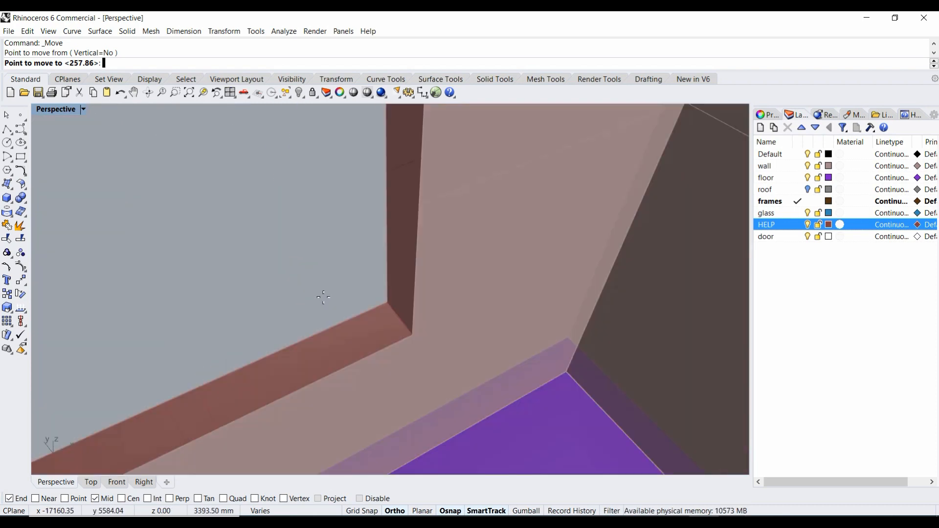
pyautogui.click(413, 335)
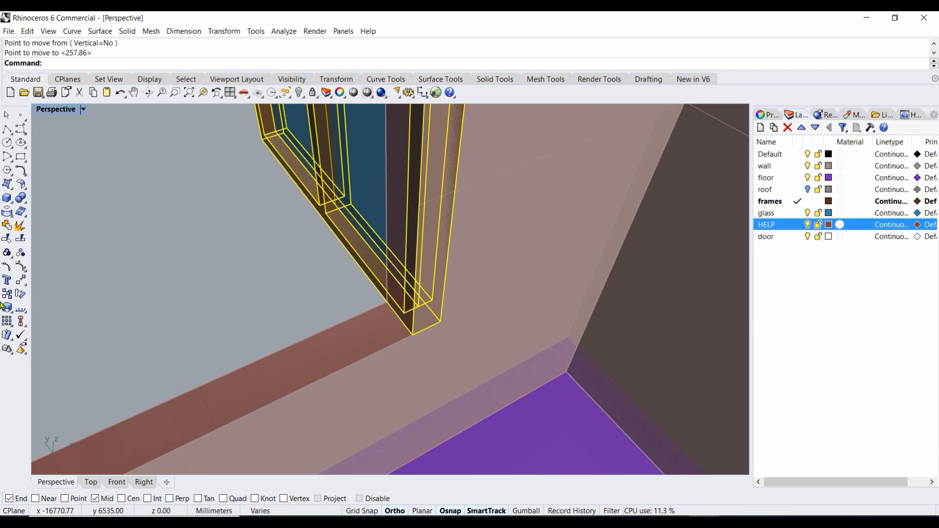
# Step: Rotate the window 90° about the opening's inner lower corner so that it lines up with the wall
pyautogui.click(19, 295)
pyautogui.click(413, 335)
pyautogui.click(366, 277)
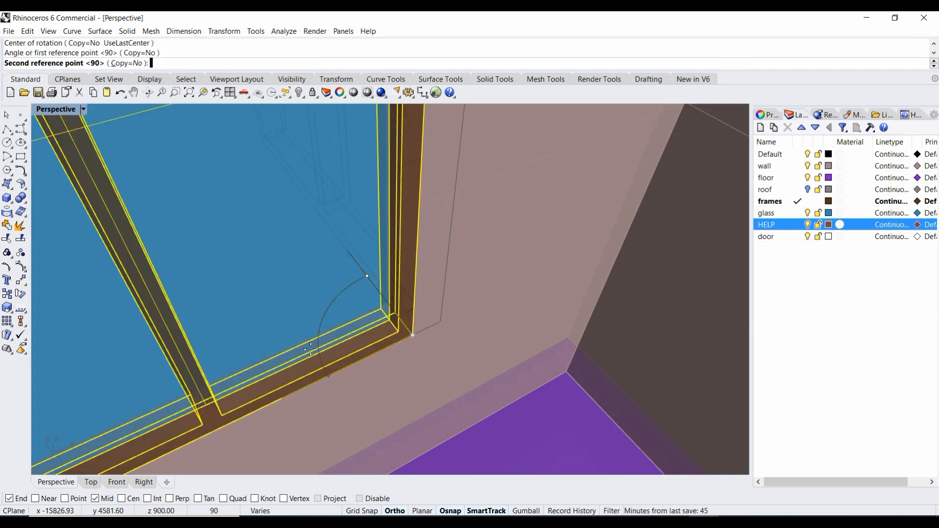
pyautogui.click(314, 349)
# Step: Move the window 50 mm from the inner wall face into the depth of its opening, and deselect it
pyautogui.scroll(-15, 385, 303)
pyautogui.scroll(5, 385, 303)
pyautogui.moveTo(385, 304); pyautogui.dragTo(386, 304, button='right')
pyautogui.scroll(5, 503, 305)
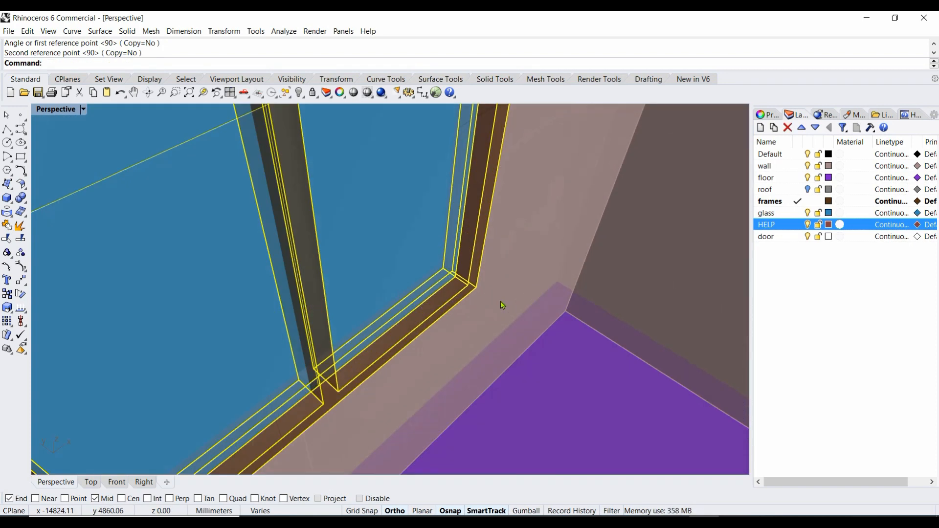
pyautogui.click(21, 280)
pyautogui.scroll(5, 478, 283)
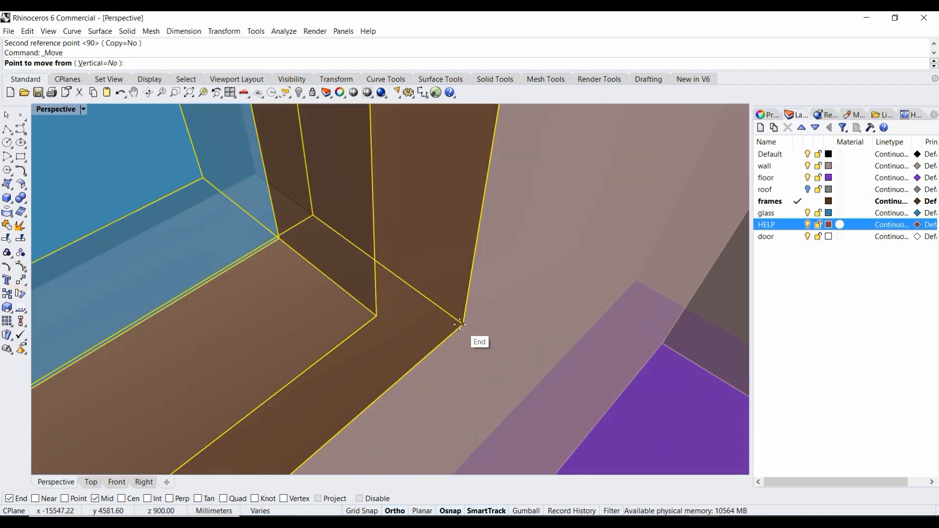
pyautogui.click(461, 325)
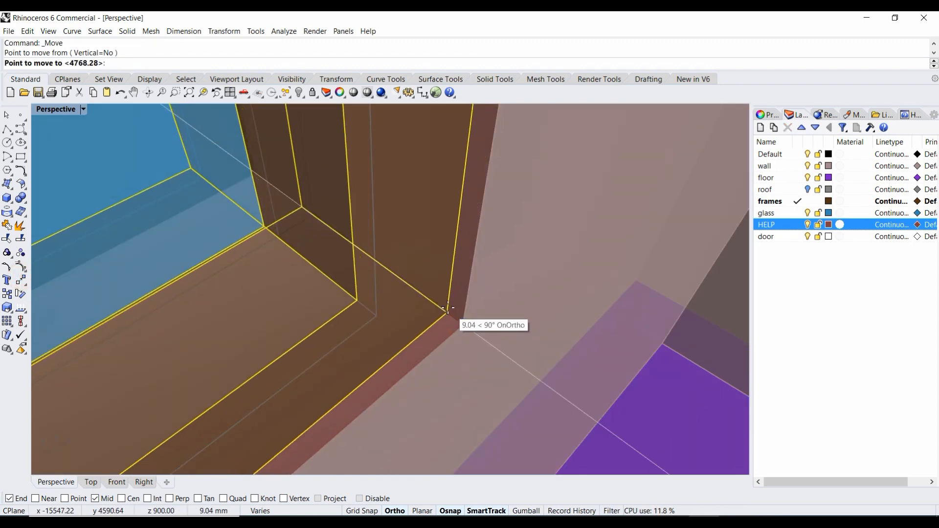
pyautogui.write('50')
pyautogui.press('Return')
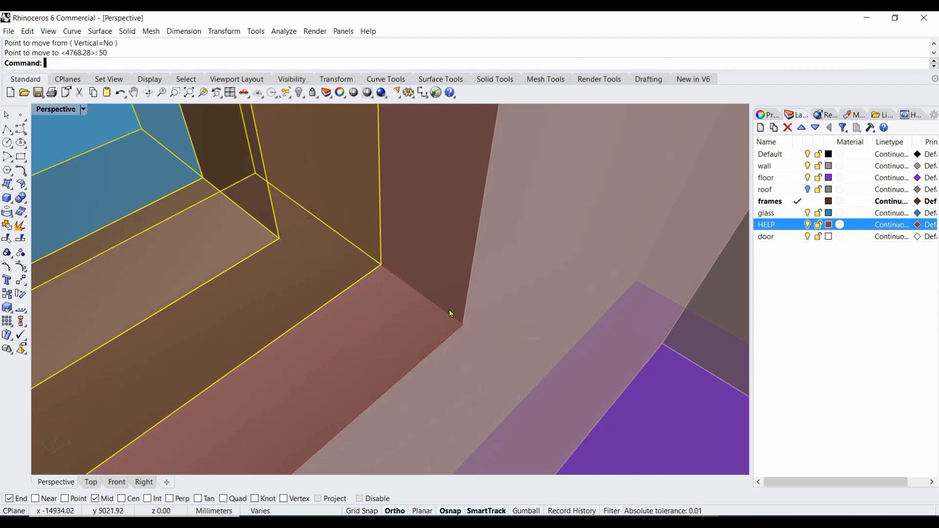
pyautogui.scroll(-12, 431, 306)
pyautogui.moveTo(426, 315); pyautogui.dragTo(380, 320, button='right')
pyautogui.click(368, 248)
# Step: Move the complete door assembly by its lower frame corner to the inner lower corner of the wall's door opening
pyautogui.scroll(-5, 201, 229)
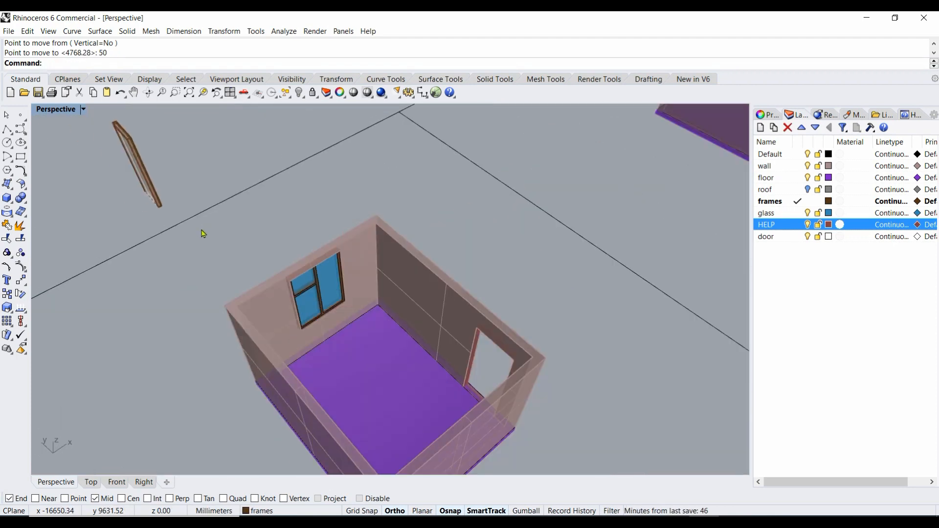
pyautogui.moveTo(182, 208); pyautogui.dragTo(188, 222)
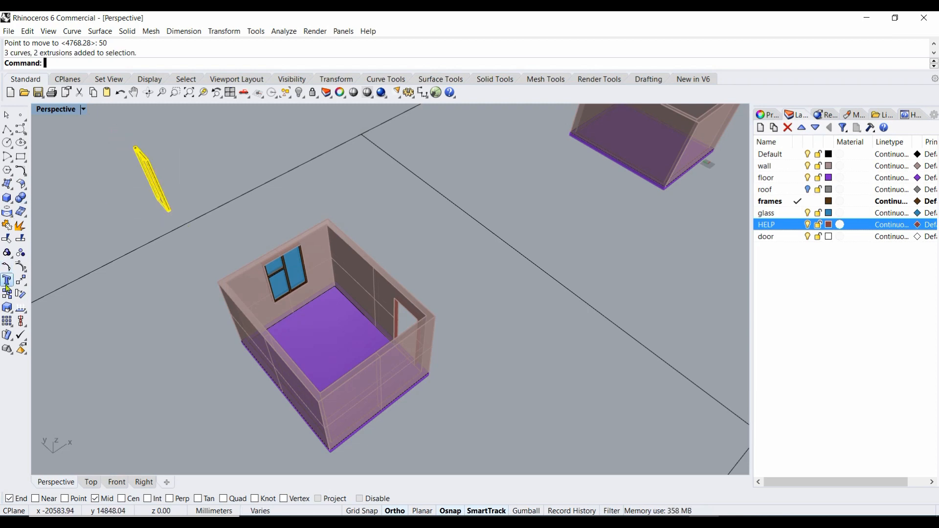
pyautogui.click(20, 281)
pyautogui.scroll(8, 206, 209)
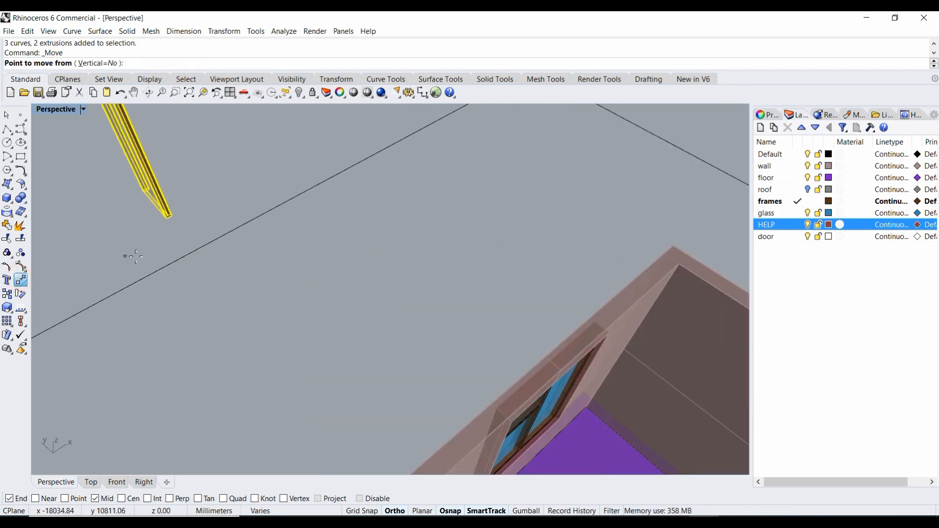
pyautogui.scroll(3, 196, 231)
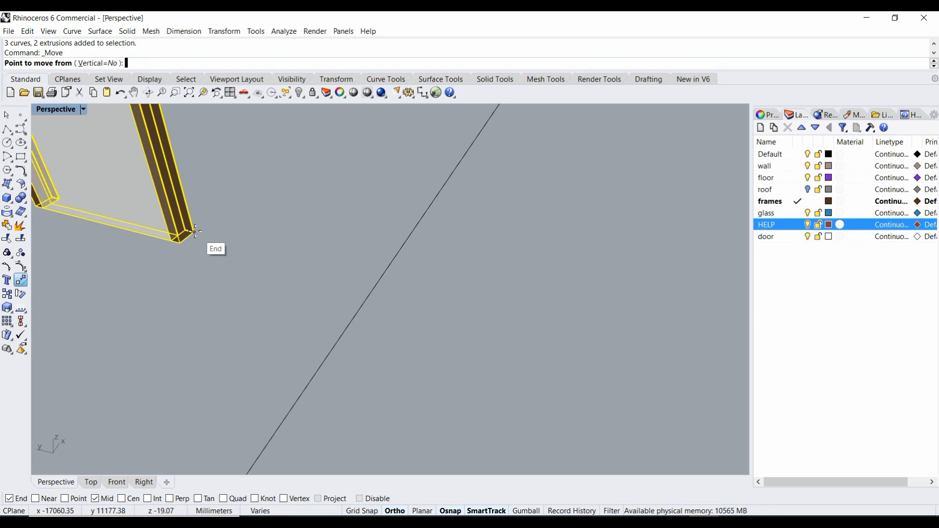
pyautogui.click(195, 231)
pyautogui.scroll(-10, 196, 229)
pyautogui.scroll(10, 410, 323)
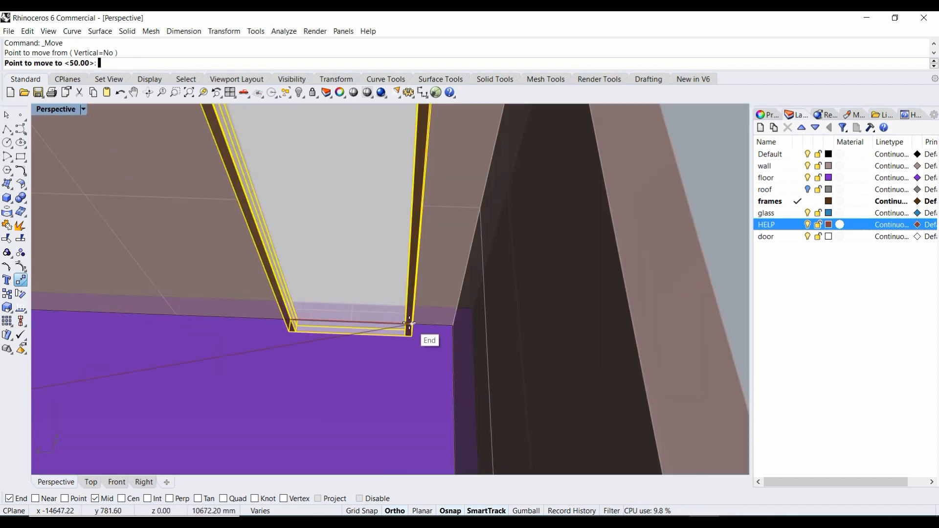
pyautogui.moveTo(410, 323); pyautogui.dragTo(351, 335, button='right')
pyautogui.click(352, 335)
# Step: Move the door assembly 50 mm into the wall, from the frame's upper corner to the frame-depth midpoint, and deselect it
pyautogui.moveTo(171, 377); pyautogui.dragTo(219, 371, button='right')
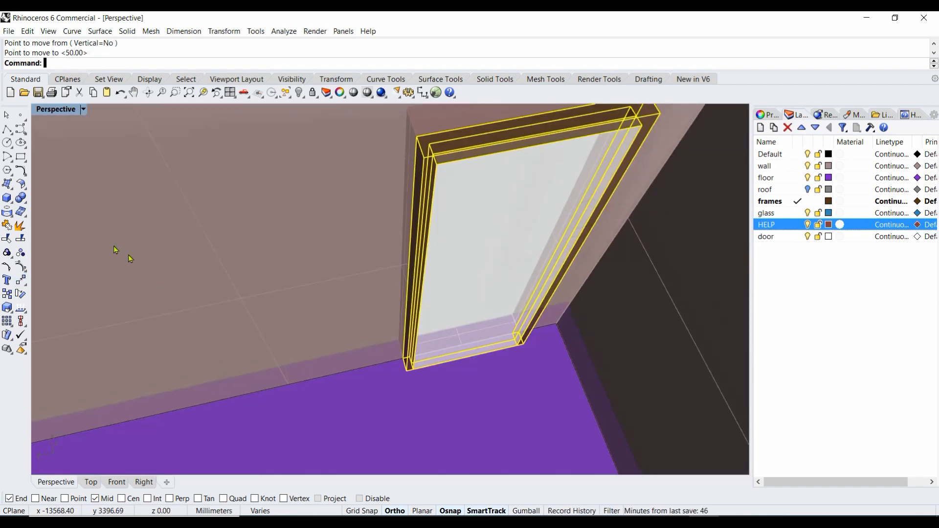
pyautogui.click(6, 267)
pyautogui.scroll(-5, 310, 241)
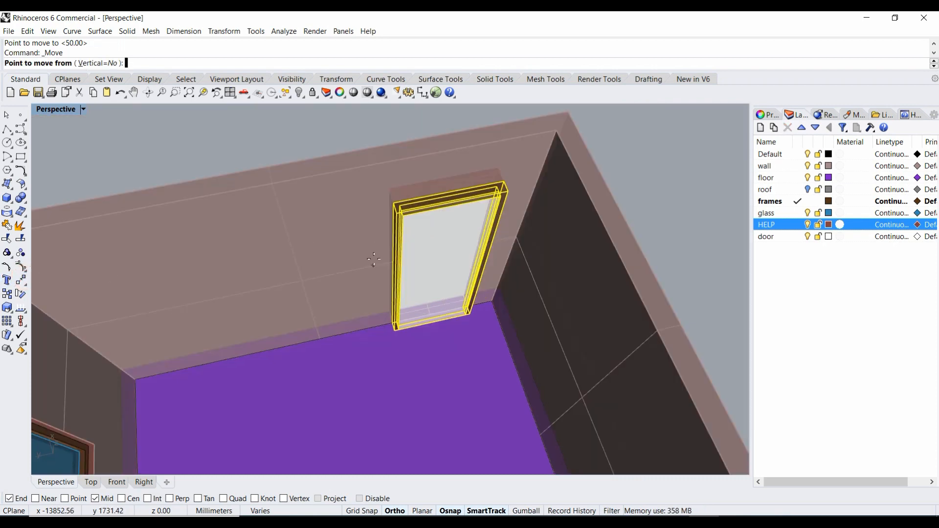
pyautogui.scroll(5, 387, 216)
pyautogui.click(391, 237)
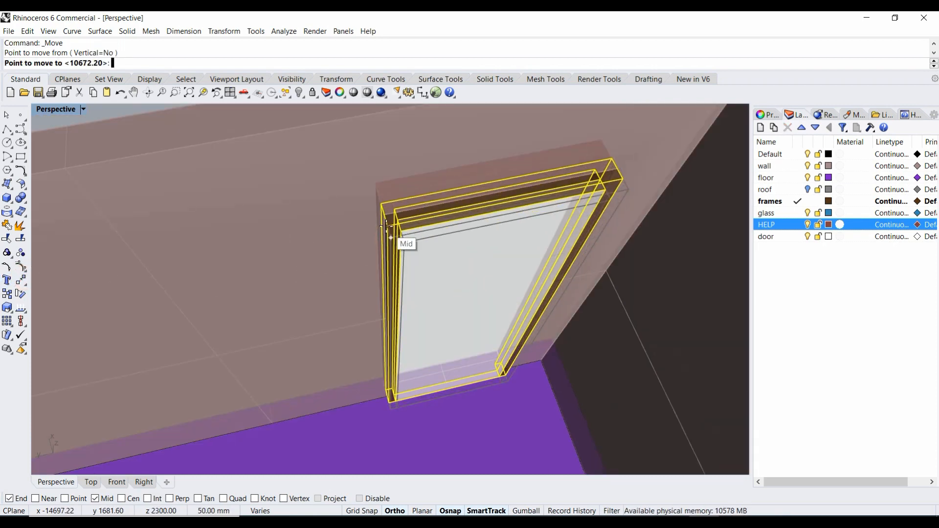
pyautogui.click(388, 228)
pyautogui.scroll(-8, 212, 181)
pyautogui.click(347, 180)
# Step: Examine the house from outside and above to check the fit of the window and door in their openings
pyautogui.moveTo(402, 211); pyautogui.dragTo(366, 217, button='right')
pyautogui.scroll(-7, 367, 220)
pyautogui.moveTo(287, 279); pyautogui.dragTo(400, 312, button='right')
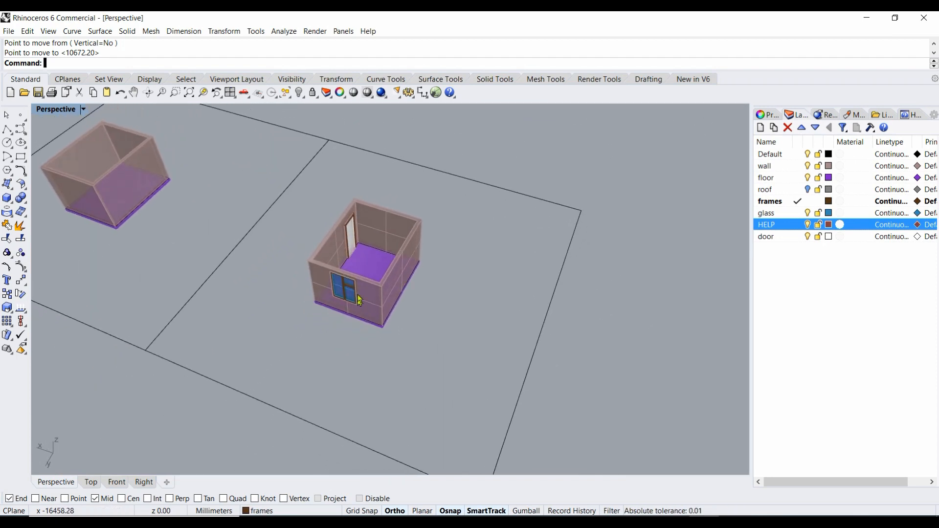
pyautogui.scroll(8, 362, 304)
pyautogui.moveTo(353, 273); pyautogui.dragTo(352, 279, button='right')
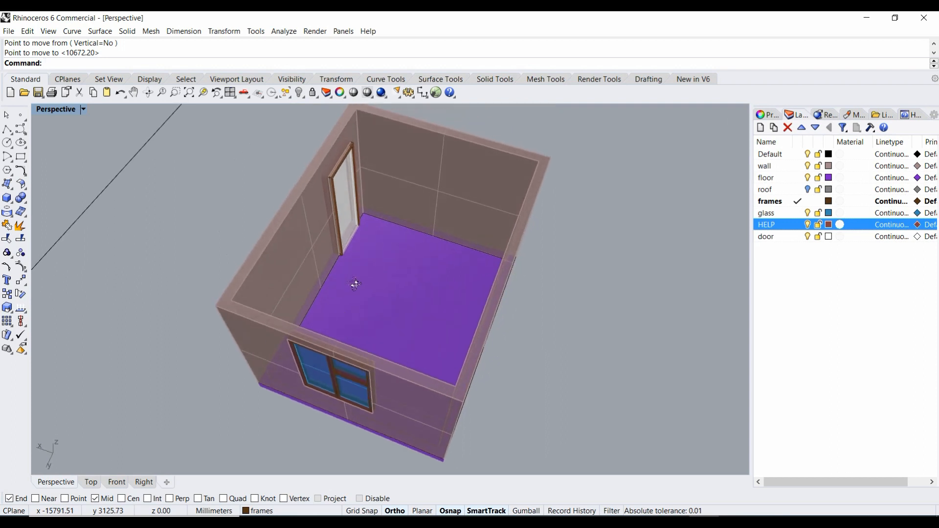
pyautogui.scroll(-3, 438, 277)
pyautogui.click(525, 312)
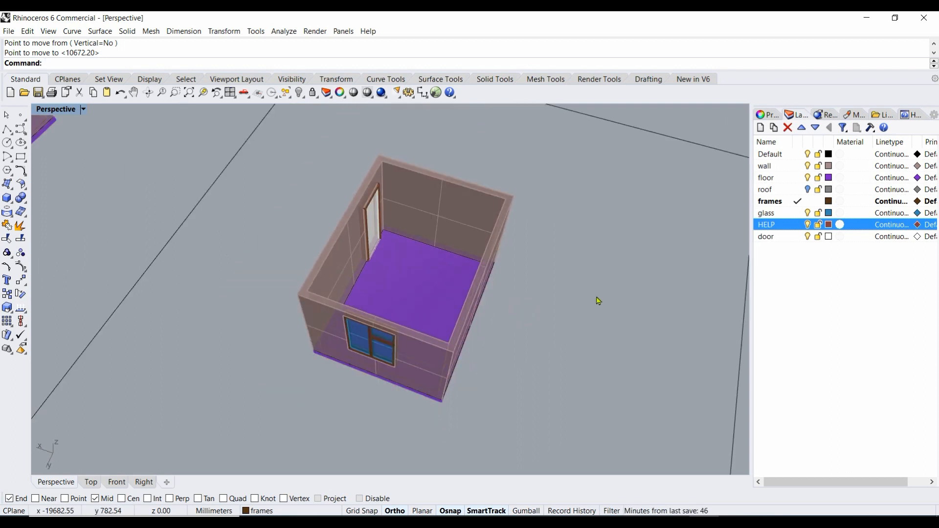
pyautogui.moveTo(515, 332)
pyautogui.mouseDown(button='right')
pyautogui.moveTo(507, 314)
pyautogui.moveTo(513, 322)
pyautogui.mouseUp(button='right')
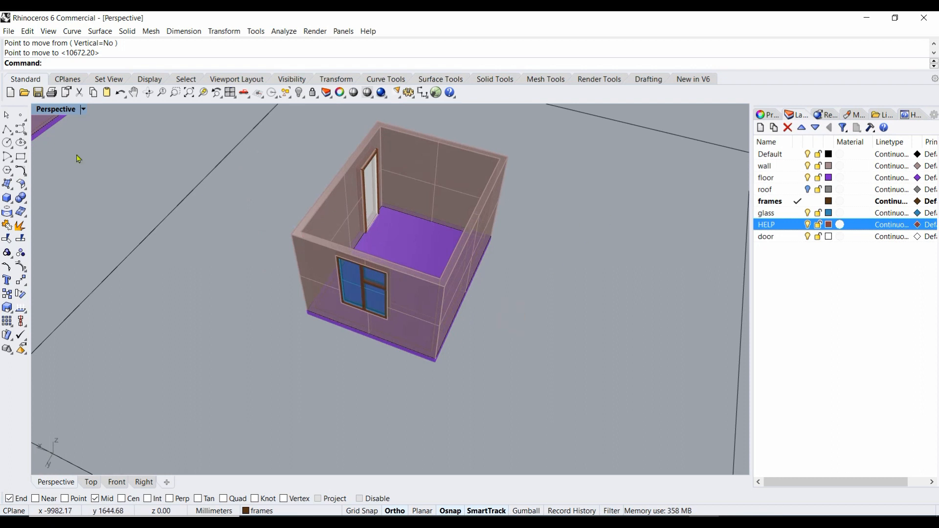
# Step: Set the perspective viewport to the Rendered display mode and turn off the Default layer
pyautogui.click(84, 112)
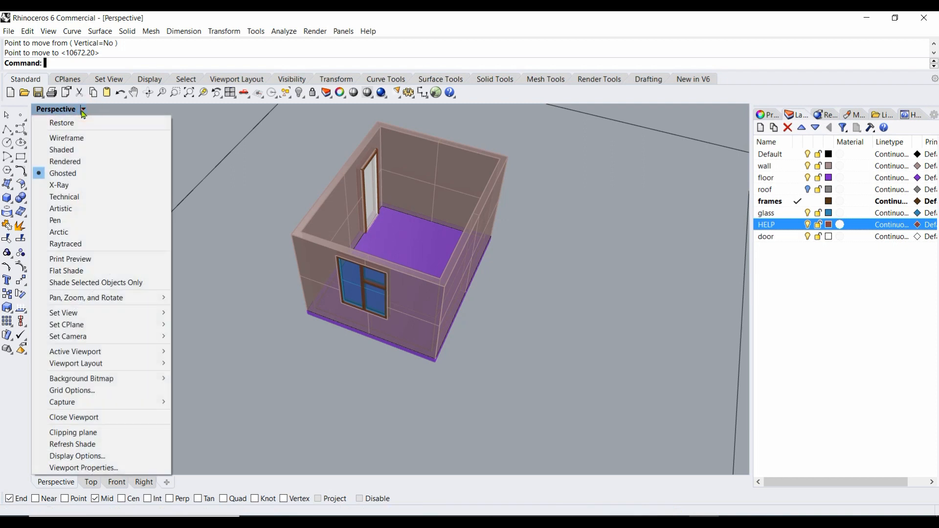
pyautogui.click(74, 162)
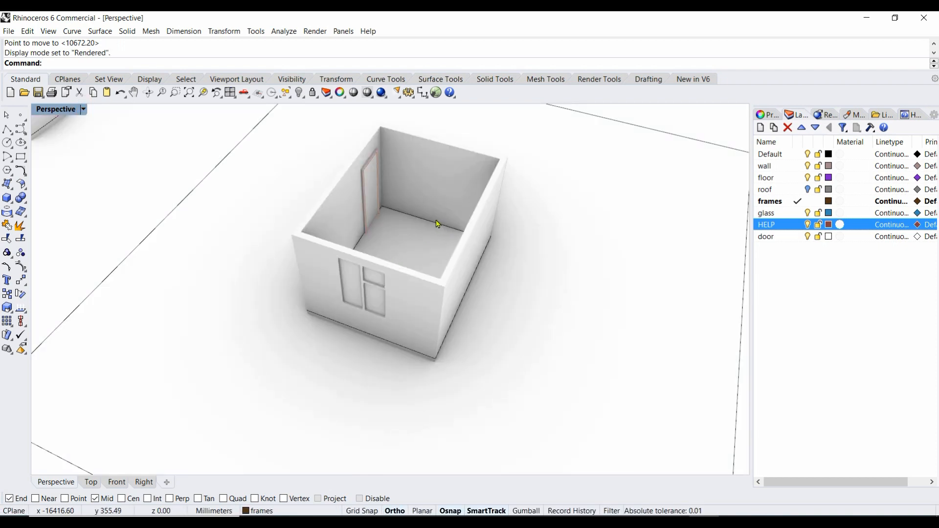
pyautogui.scroll(3, 440, 225)
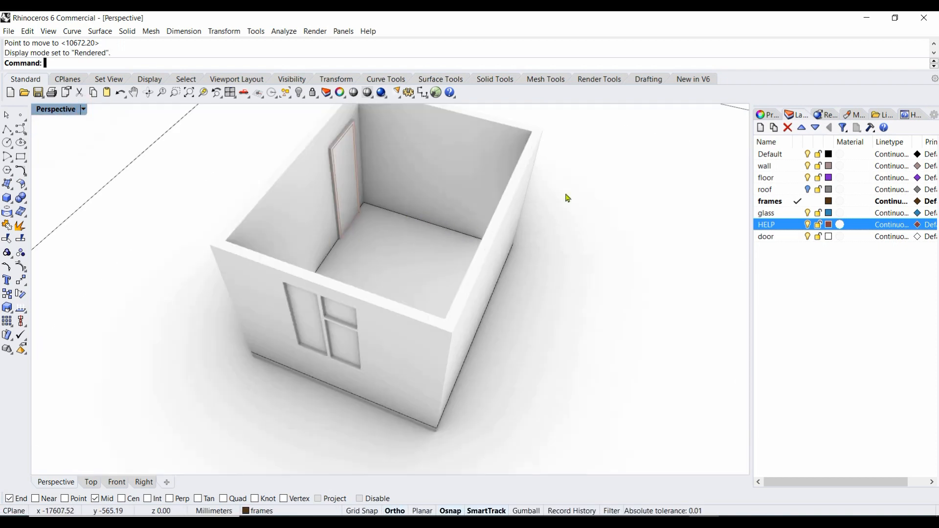
pyautogui.click(811, 158)
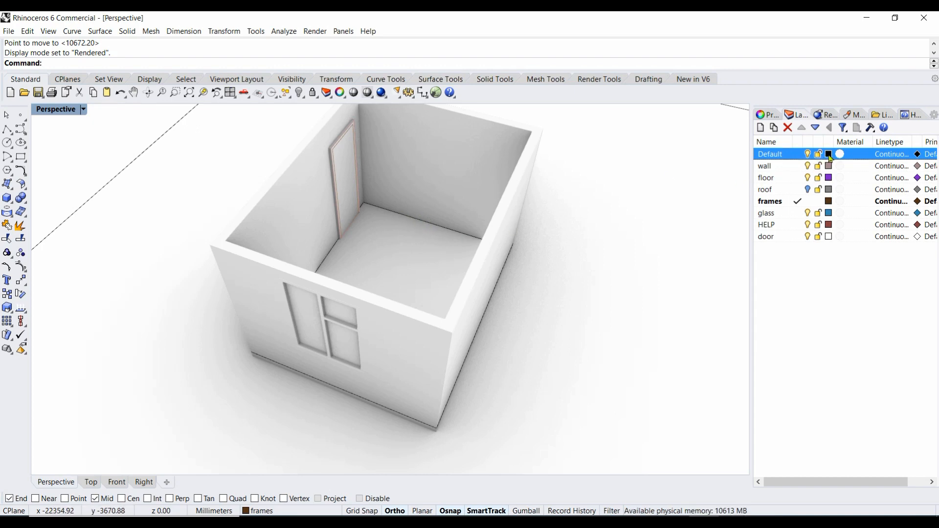
# Step: Move only the door panel deeper into its frame, using snap points at the frame's upper corner, and deselect it
pyautogui.scroll(3, 385, 214)
pyautogui.moveTo(385, 215); pyautogui.dragTo(417, 253, button='right')
pyautogui.scroll(3, 312, 206)
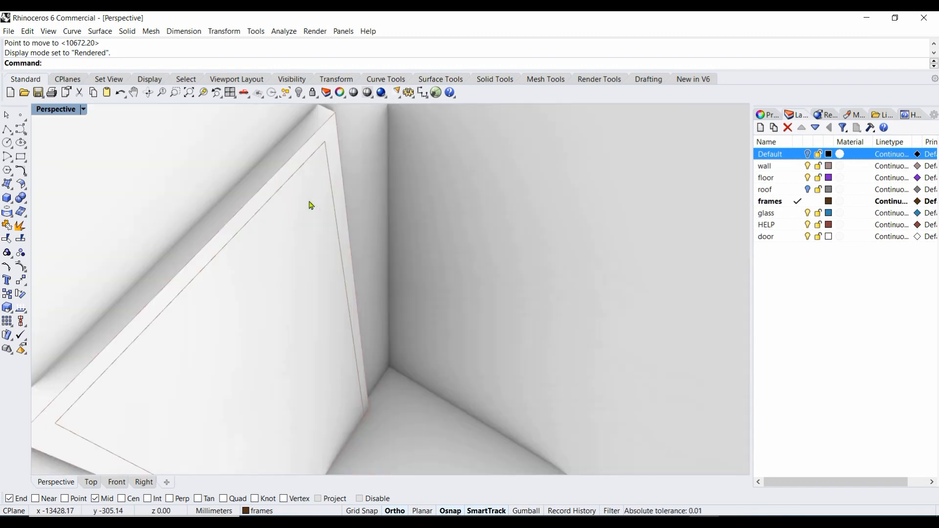
pyautogui.click(303, 228)
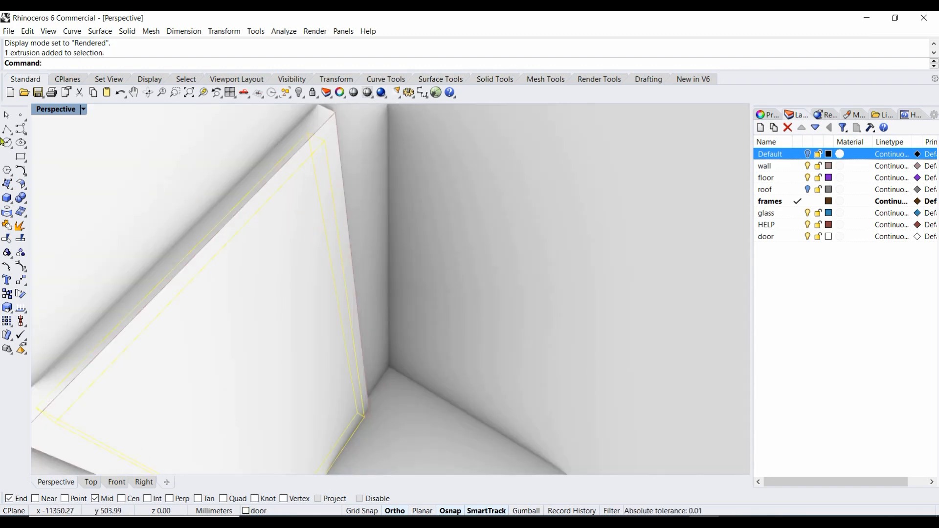
pyautogui.click(22, 284)
pyautogui.scroll(-5, 350, 209)
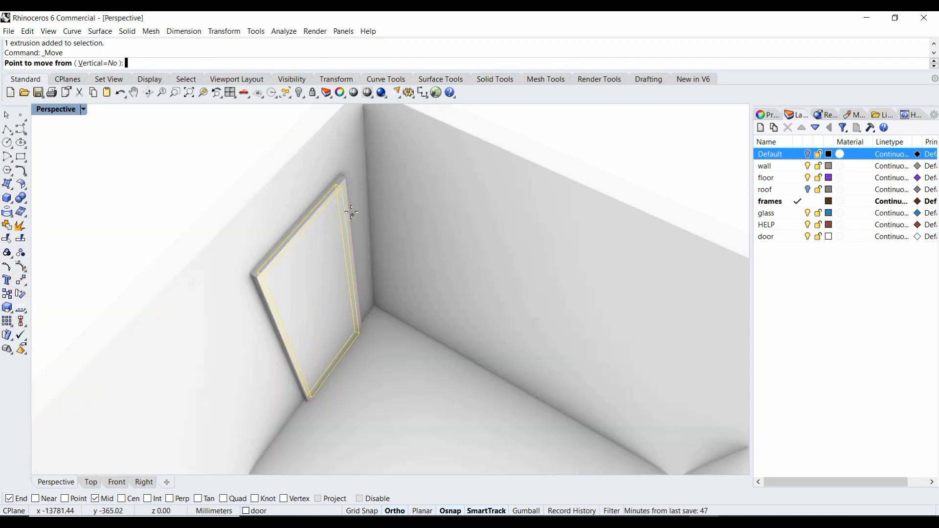
pyautogui.scroll(6, 328, 263)
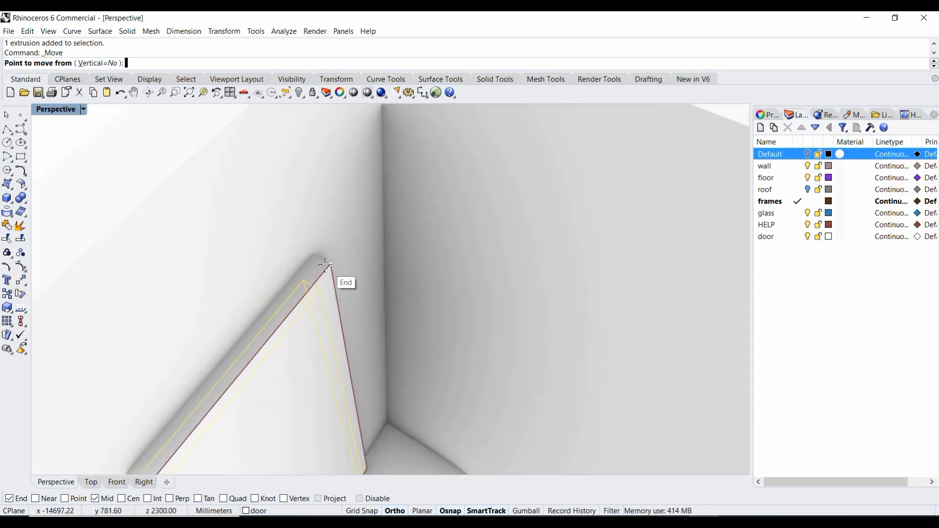
pyautogui.click(323, 266)
pyautogui.click(321, 262)
pyautogui.scroll(-5, 325, 265)
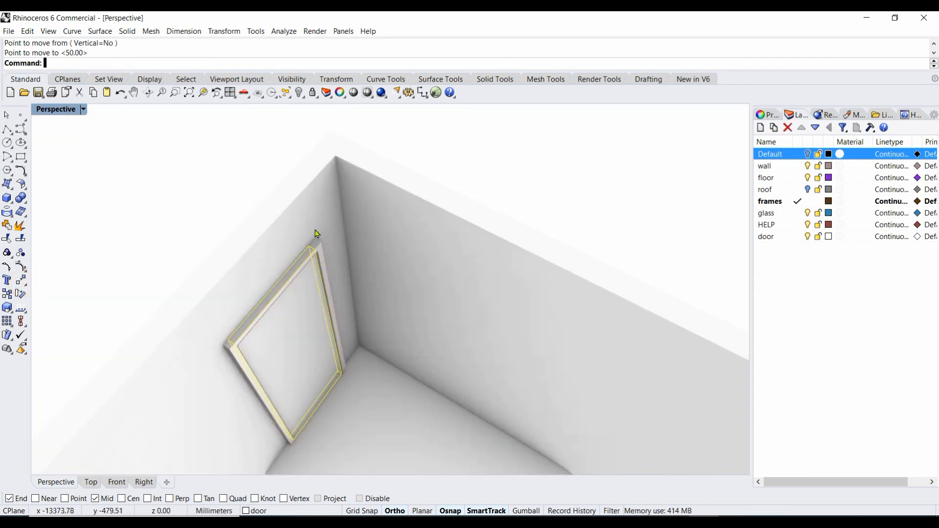
pyautogui.press('Escape')
pyautogui.scroll(-4, 326, 283)
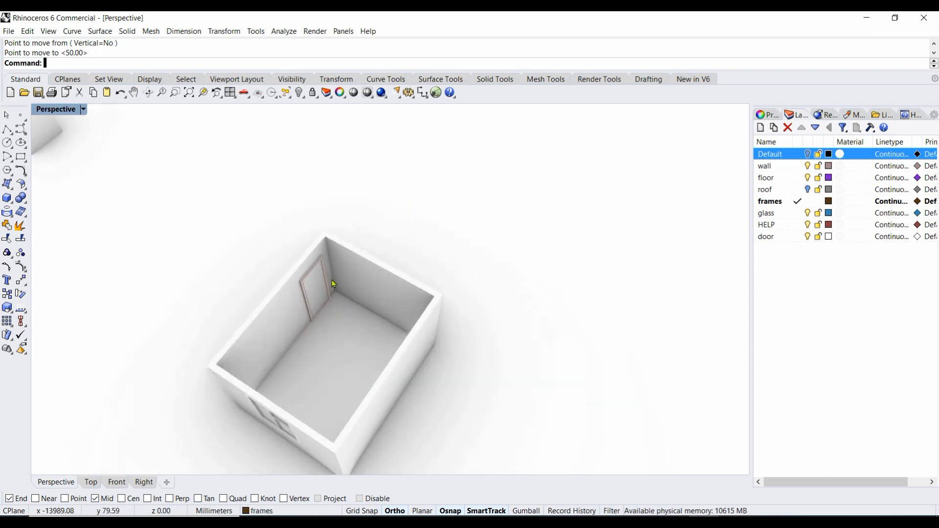
# Step: Set the glass layer's material type to Glass
pyautogui.moveTo(336, 320); pyautogui.dragTo(341, 221, button='right')
pyautogui.scroll(8, 333, 210)
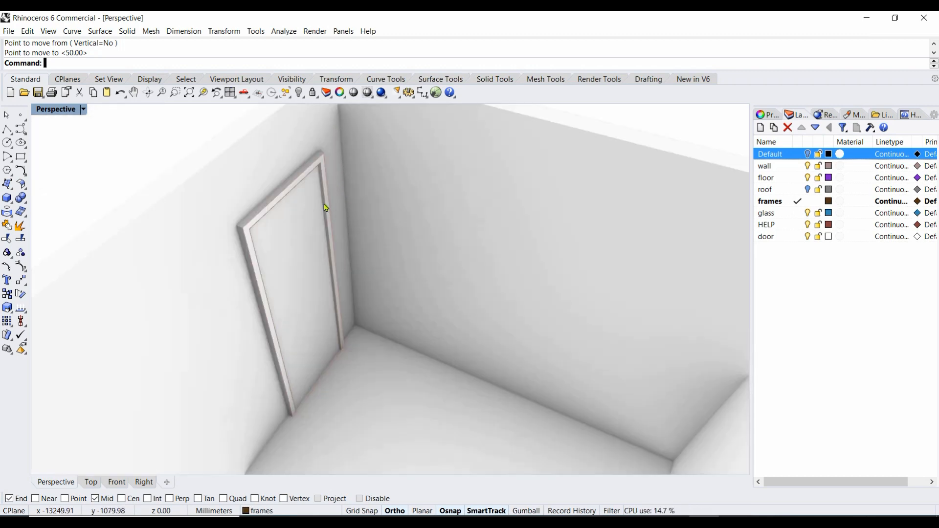
pyautogui.scroll(-10, 333, 219)
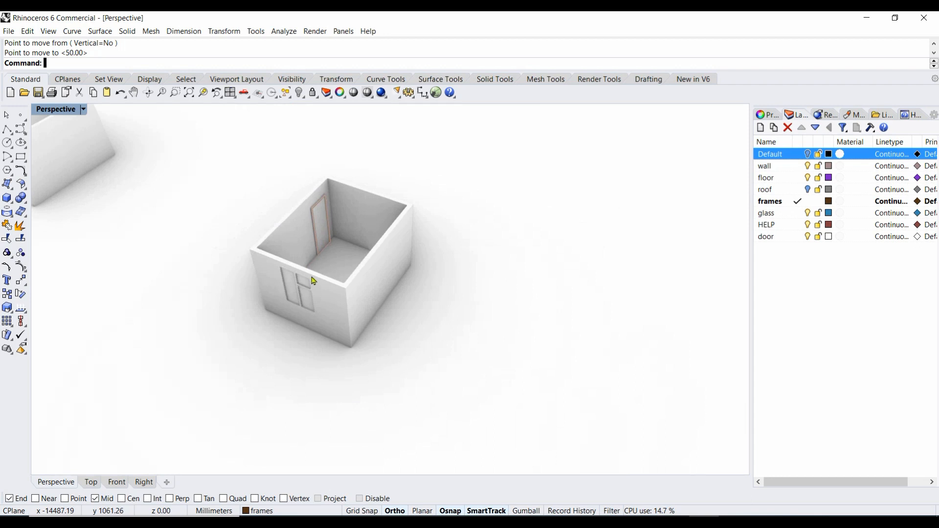
pyautogui.scroll(3, 308, 281)
pyautogui.scroll(3, 304, 306)
pyautogui.scroll(-2, 332, 299)
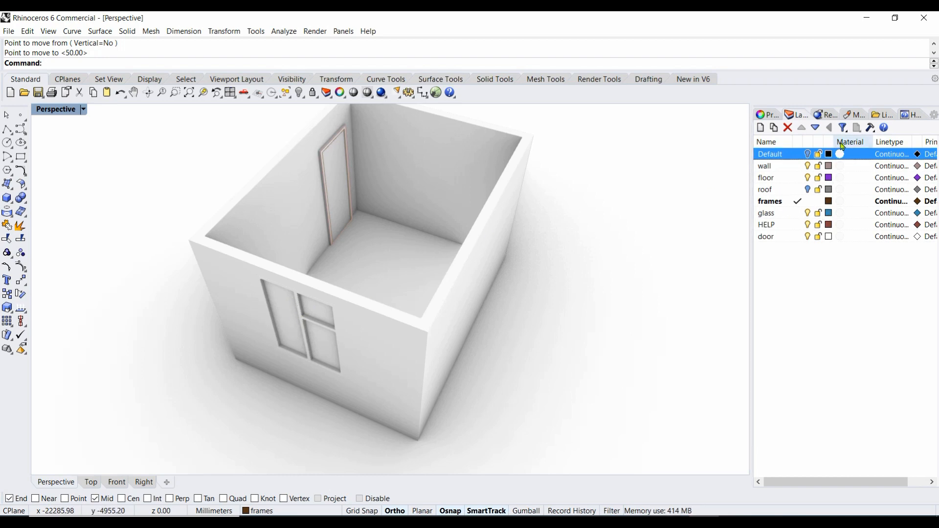
pyautogui.click(842, 214)
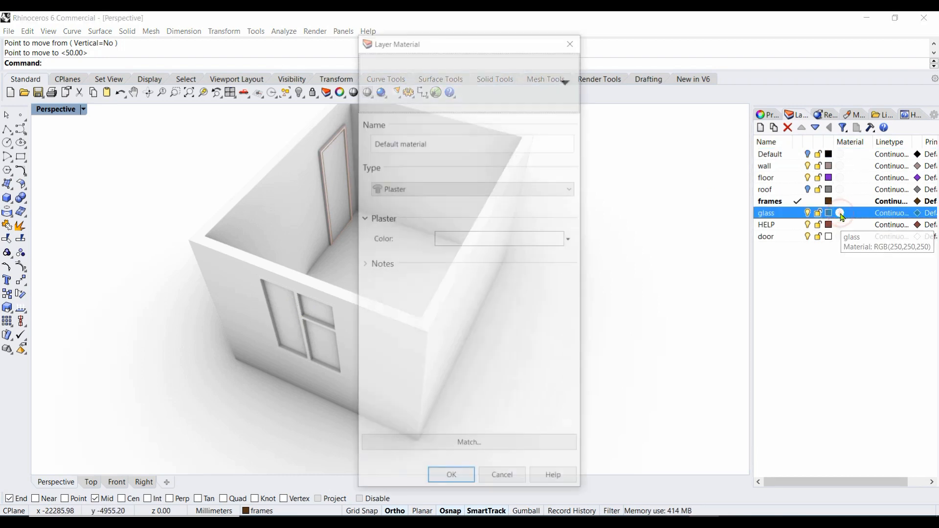
pyautogui.click(434, 188)
pyautogui.click(397, 224)
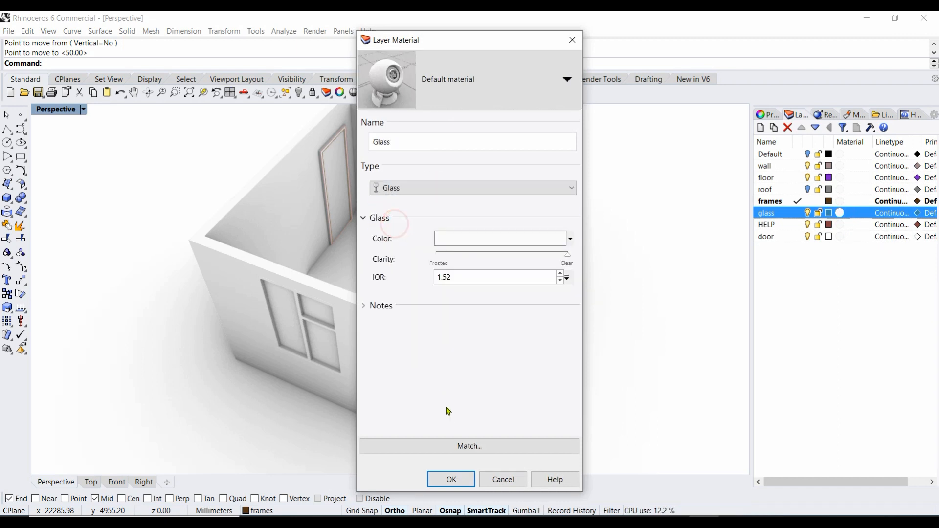
# Step: Try a blue hue for the glass material's color and apply the Glass material to the glass layer
pyautogui.click(459, 237)
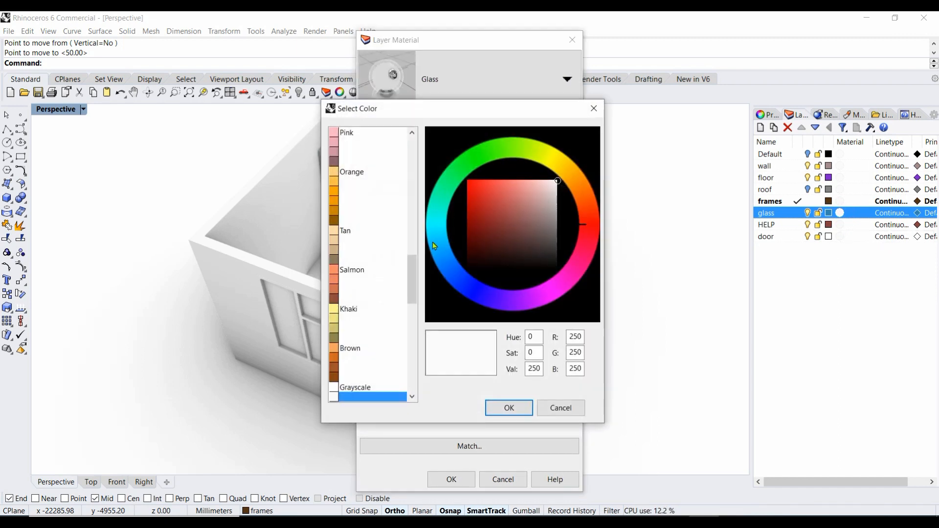
pyautogui.click(443, 265)
pyautogui.click(510, 408)
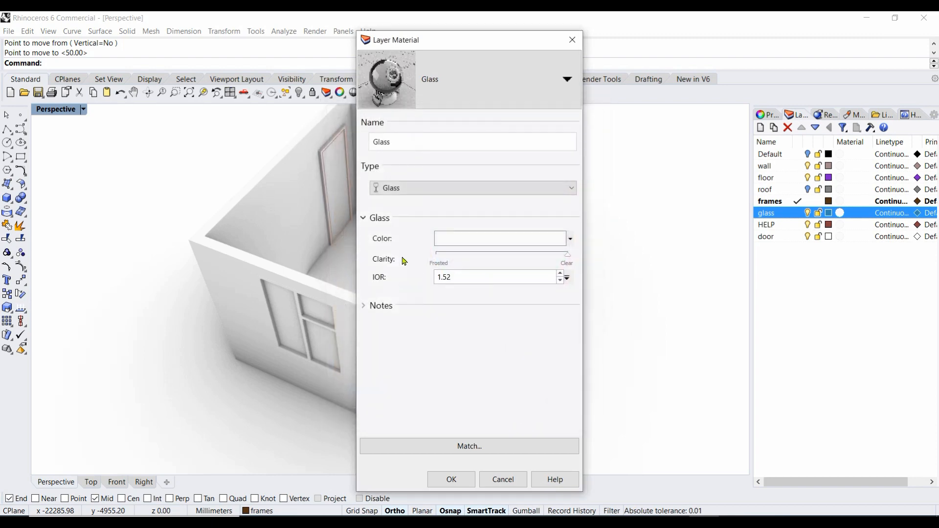
pyautogui.click(450, 479)
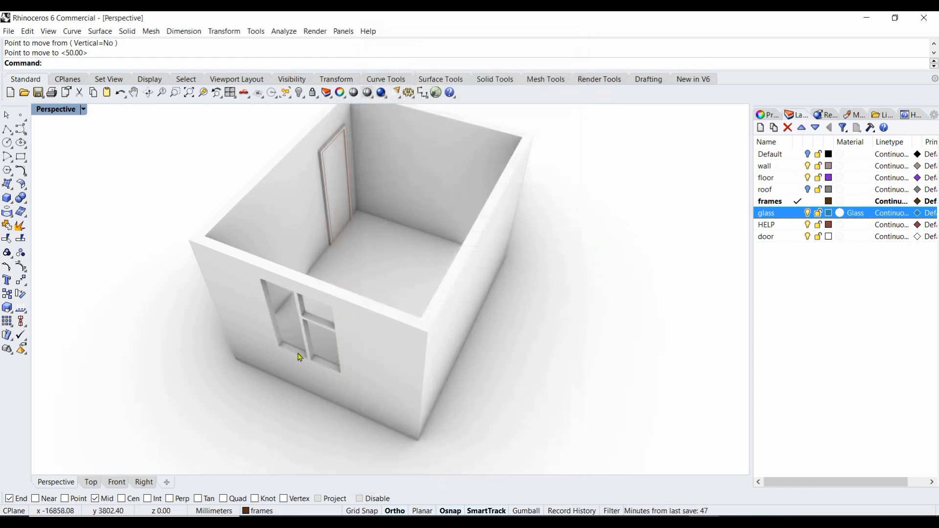
# Step: Assign the frames layer a Plaster material with a tan color from the color list
pyautogui.moveTo(293, 346)
pyautogui.mouseDown(button='right')
pyautogui.moveTo(306, 329)
pyautogui.moveTo(282, 348)
pyautogui.moveTo(309, 337)
pyautogui.mouseUp(button='right')
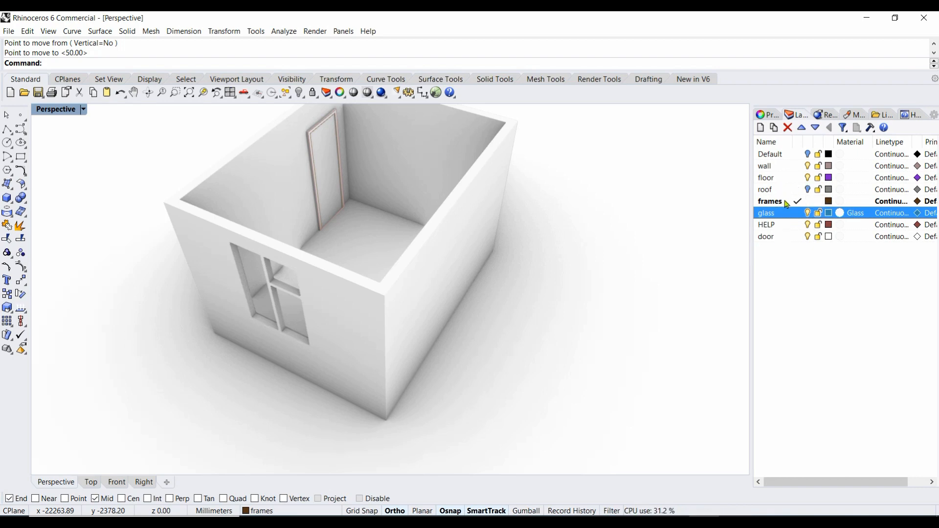
pyautogui.click(840, 201)
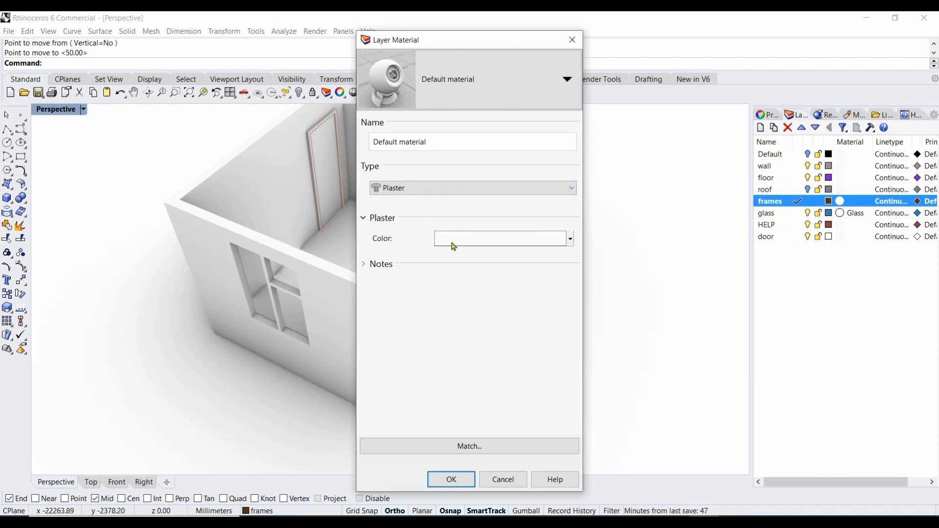
pyautogui.click(445, 188)
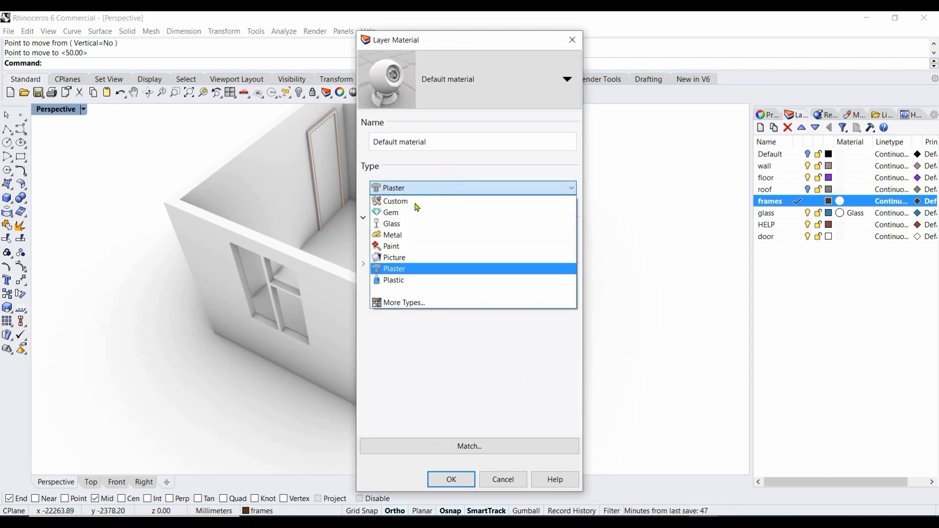
pyautogui.click(413, 188)
pyautogui.click(447, 240)
pyautogui.click(334, 249)
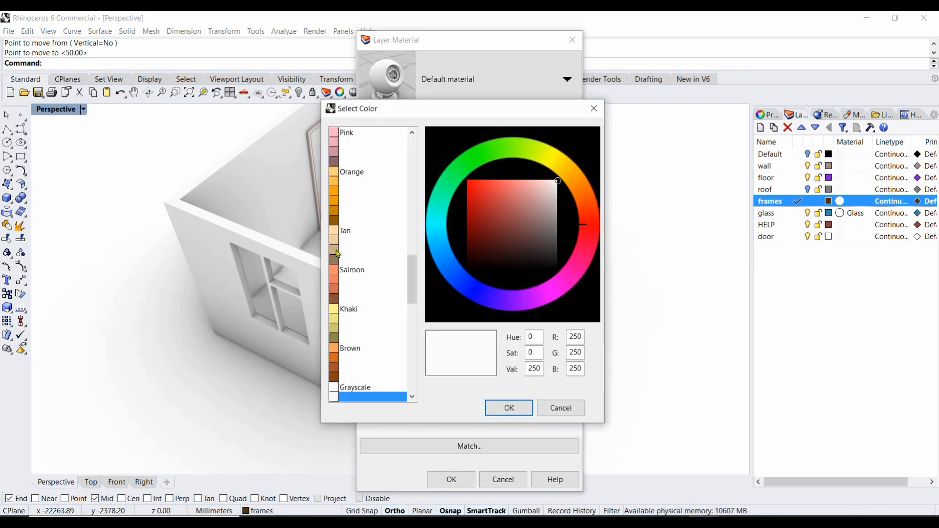
pyautogui.click(508, 412)
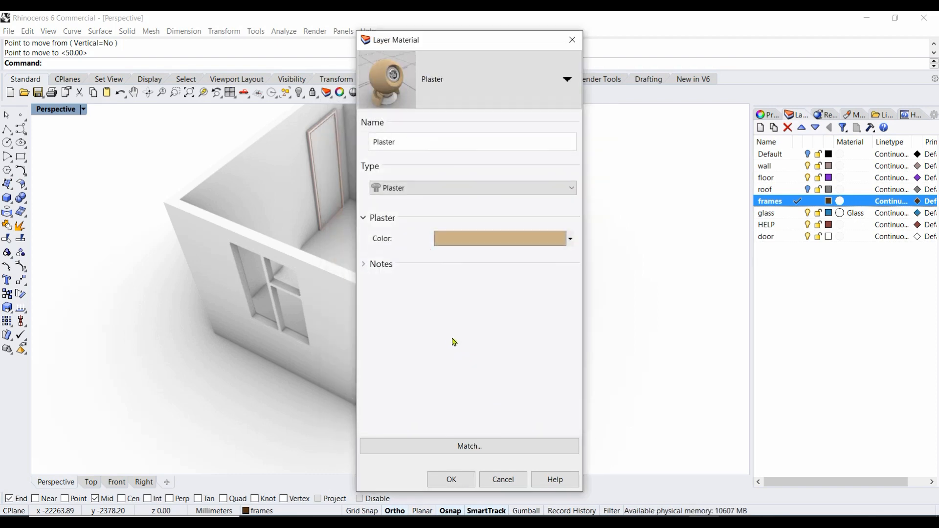
pyautogui.click(451, 480)
# Step: Start capturing the perspective view to a file at 1280 x 960, check the available image formats, and cancel the save
pyautogui.moveTo(463, 336); pyautogui.dragTo(430, 352, button='right')
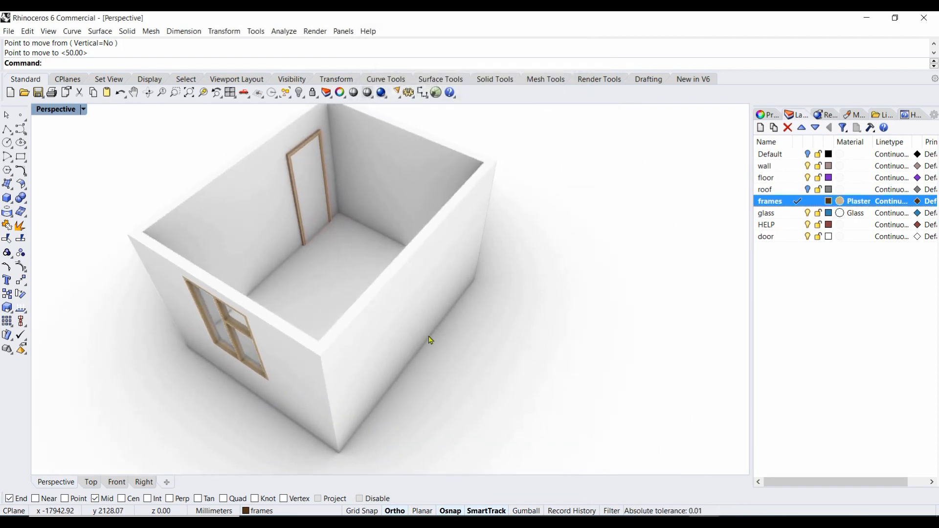
pyautogui.scroll(-5, 436, 339)
pyautogui.scroll(6, 420, 336)
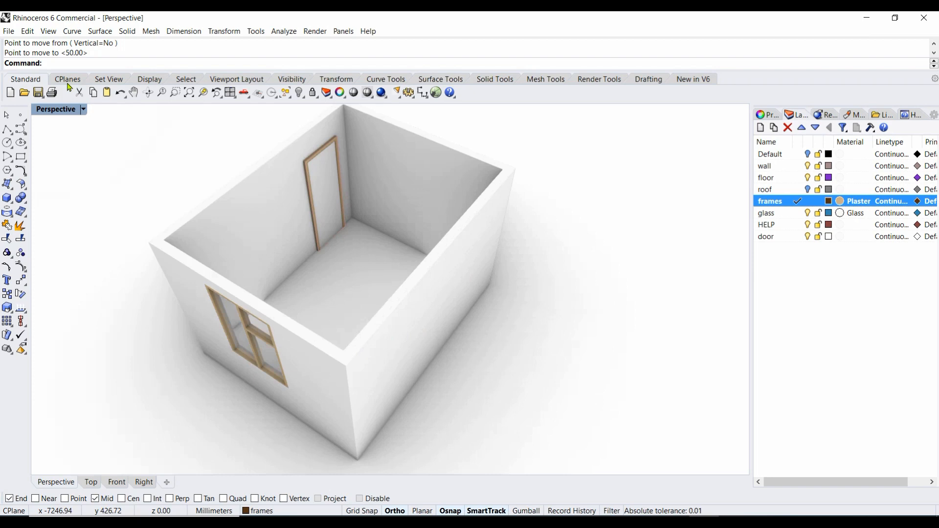
pyautogui.click(48, 32)
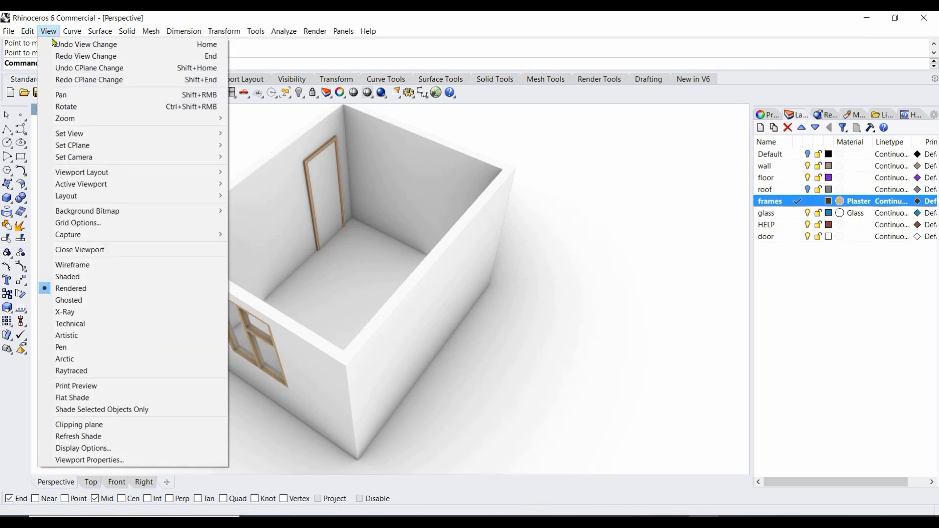
pyautogui.moveTo(85, 236)
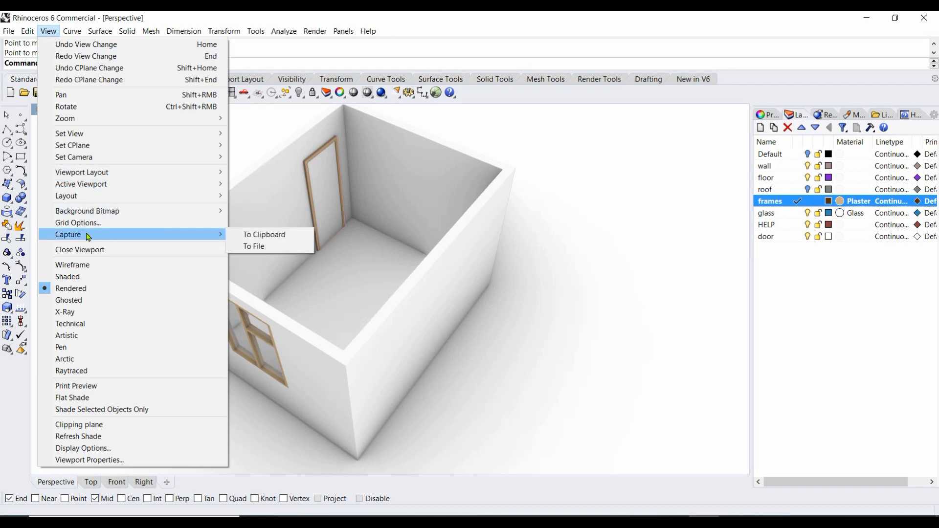
pyautogui.click(256, 246)
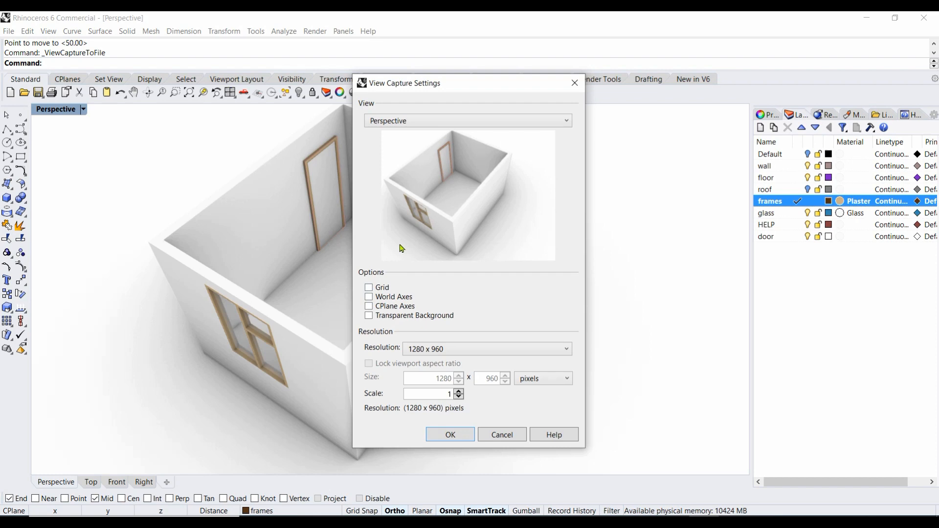
pyautogui.click(450, 434)
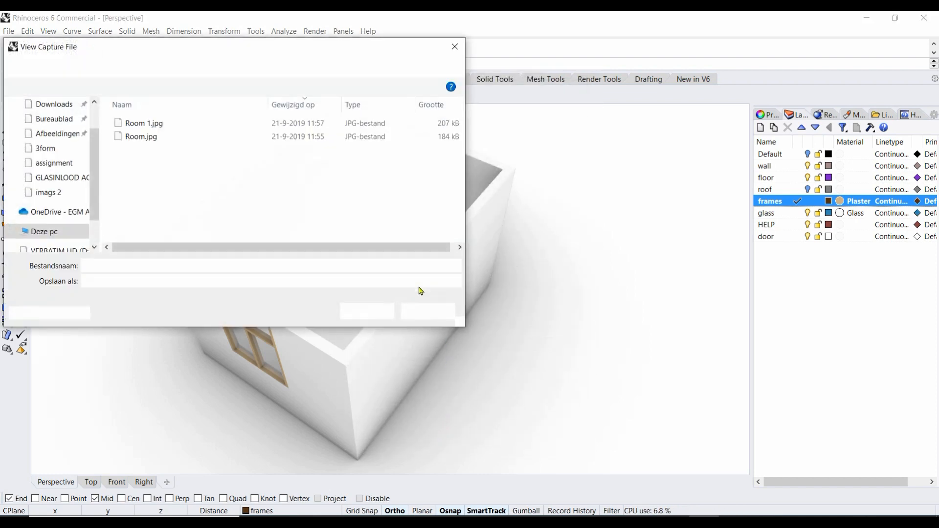
pyautogui.click(108, 283)
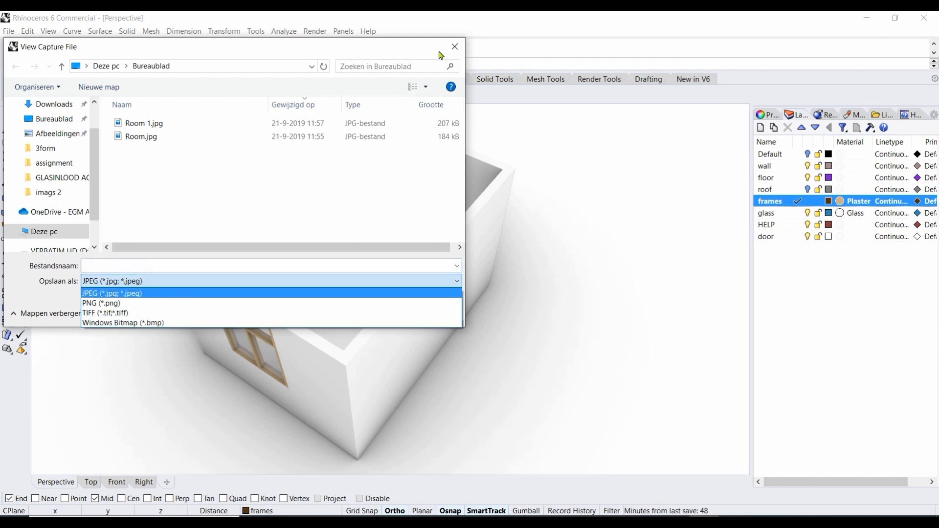
pyautogui.click(460, 49)
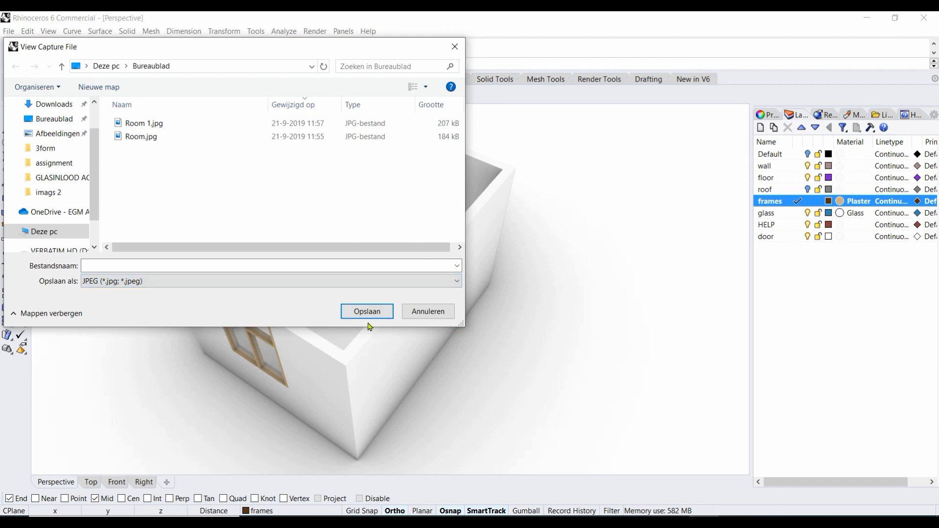
pyautogui.click(428, 311)
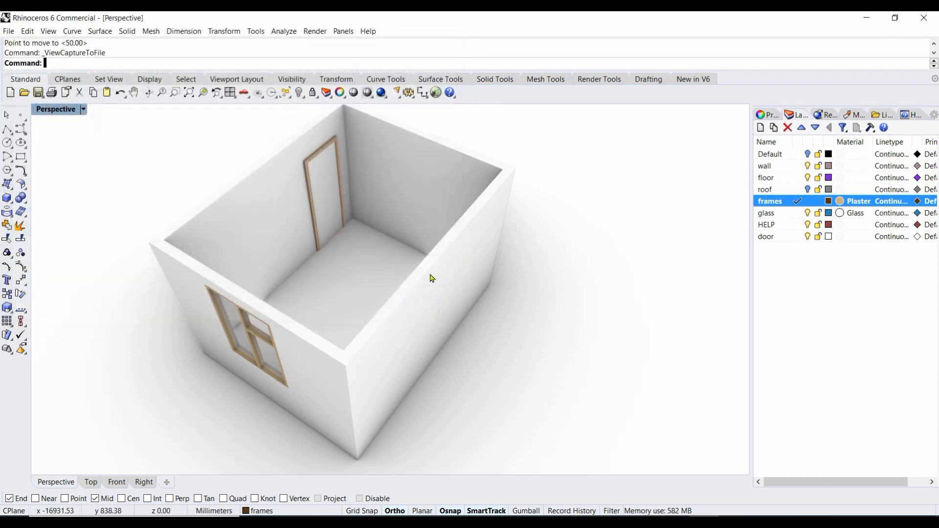
pyautogui.scroll(-2, 430, 282)
pyautogui.scroll(5, 356, 262)
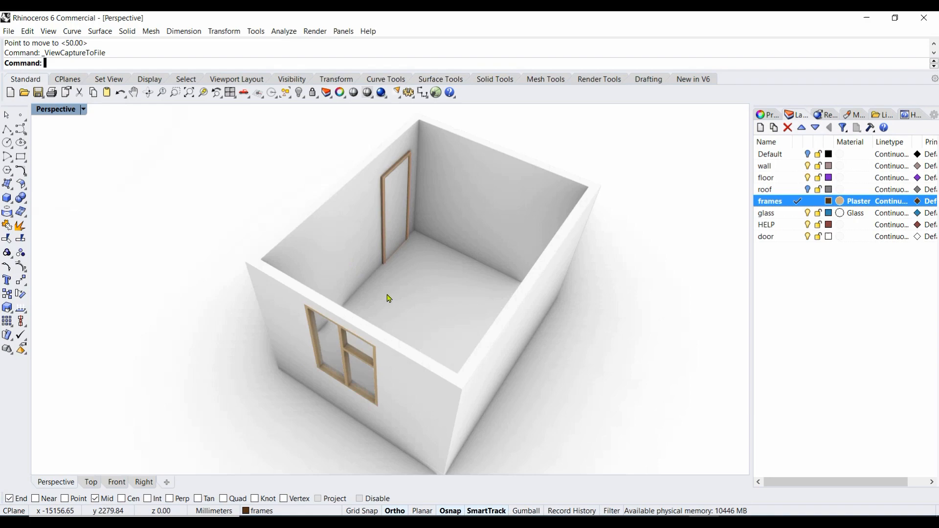
pyautogui.scroll(-2, 398, 288)
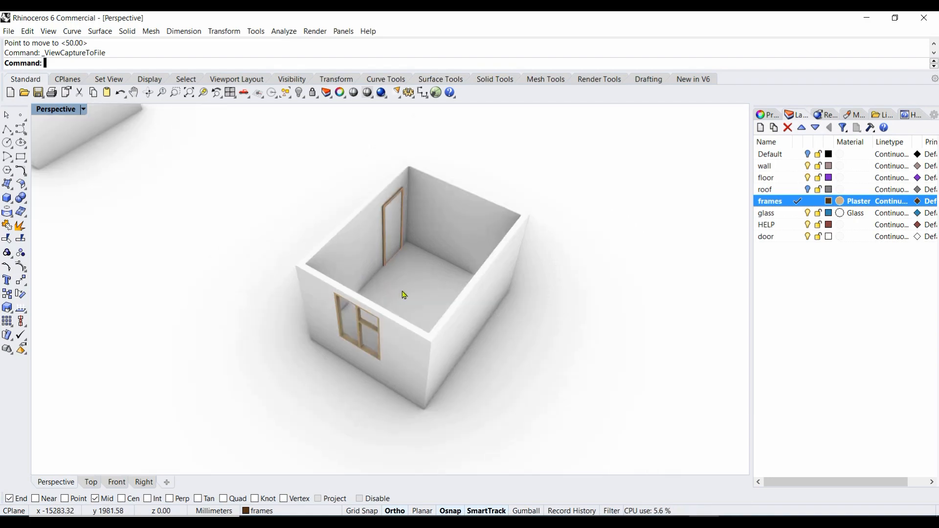
pyautogui.scroll(2, 411, 305)
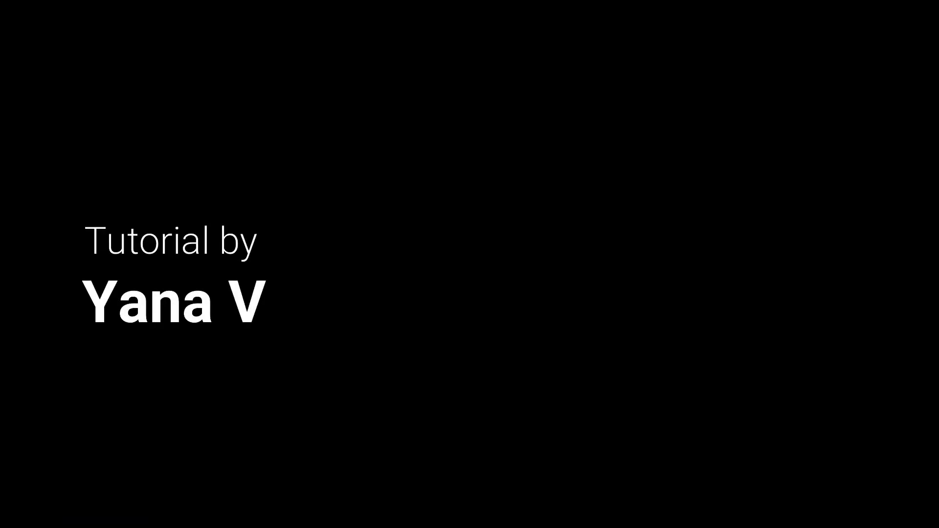